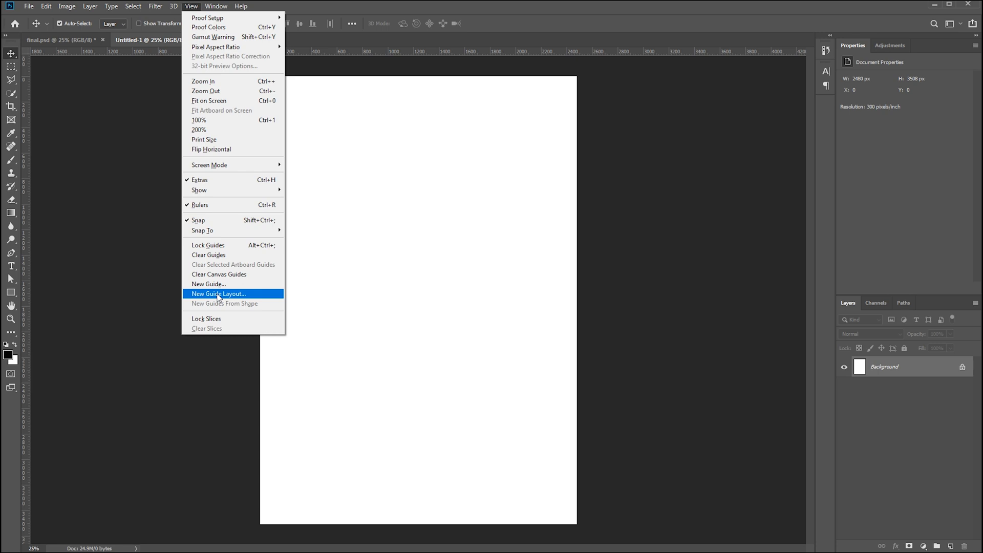
Step: Add a guide layout to the page with 100 px margins on all four sides
{"action": "left_click", "coordinate": [219, 294]}
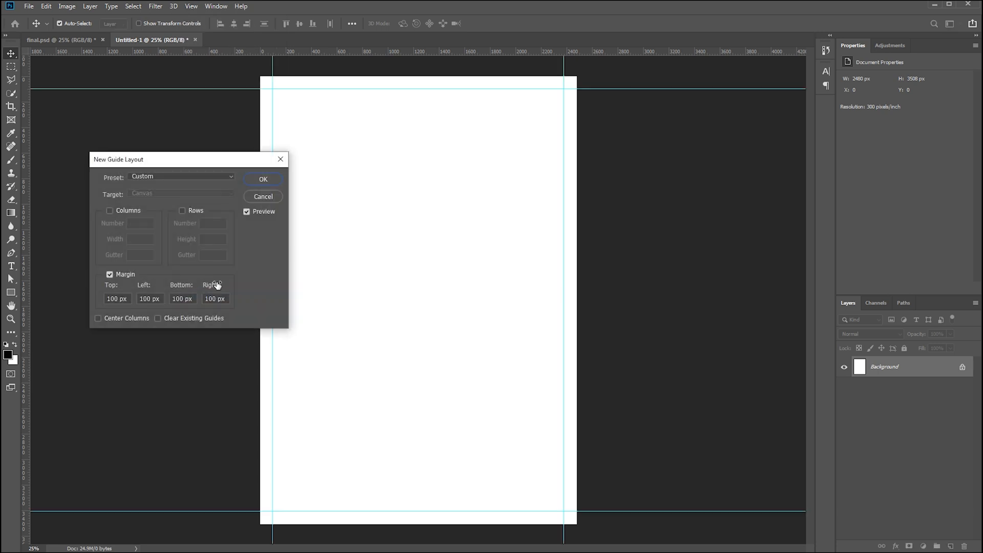
{"action": "left_click", "coordinate": [263, 180]}
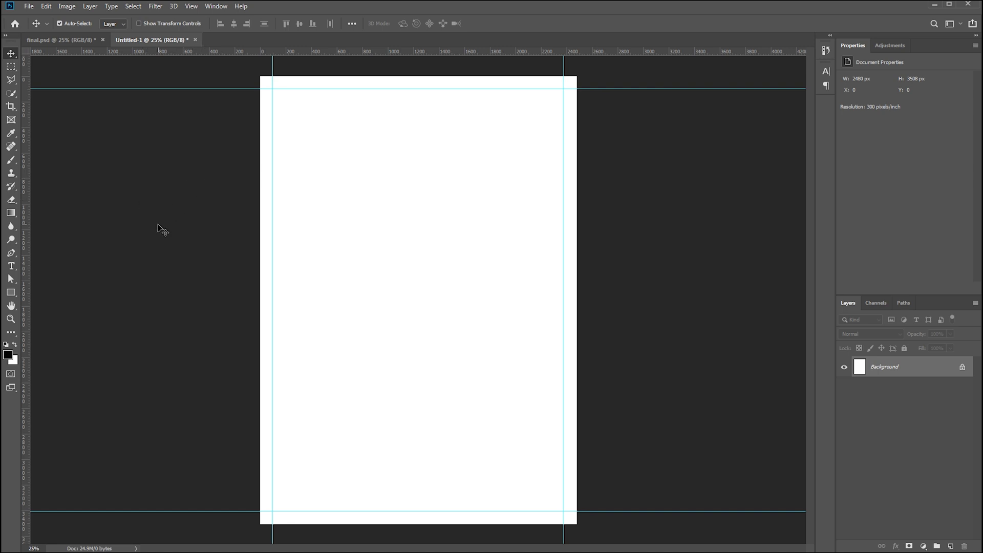
Step: Draw a full-width rectangle about 2484 × 672 px across the middle of the page and set its gradient angle to 180 degrees
{"action": "left_click", "coordinate": [11, 292]}
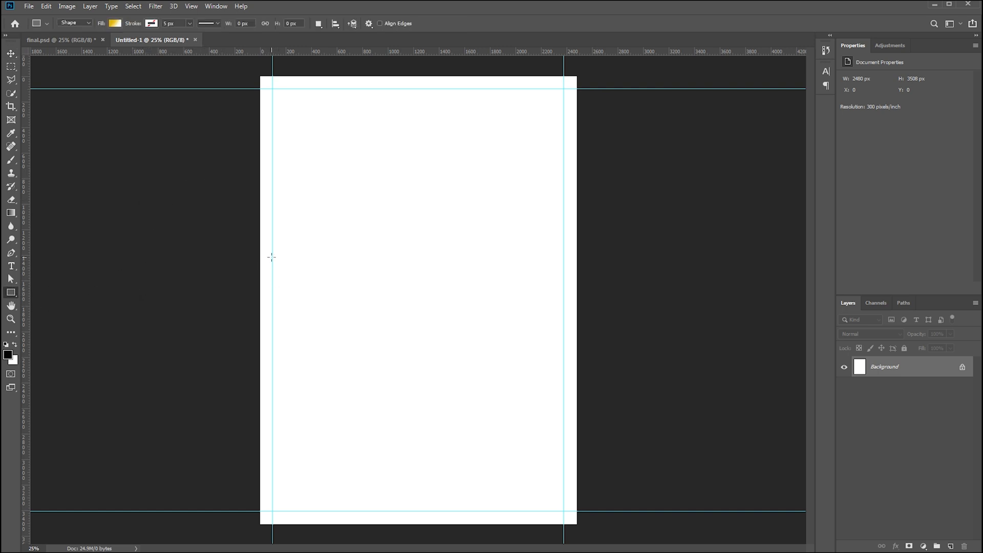
{"action": "left_click_drag", "start_coordinate": [259, 262], "coordinate": [576, 348]}
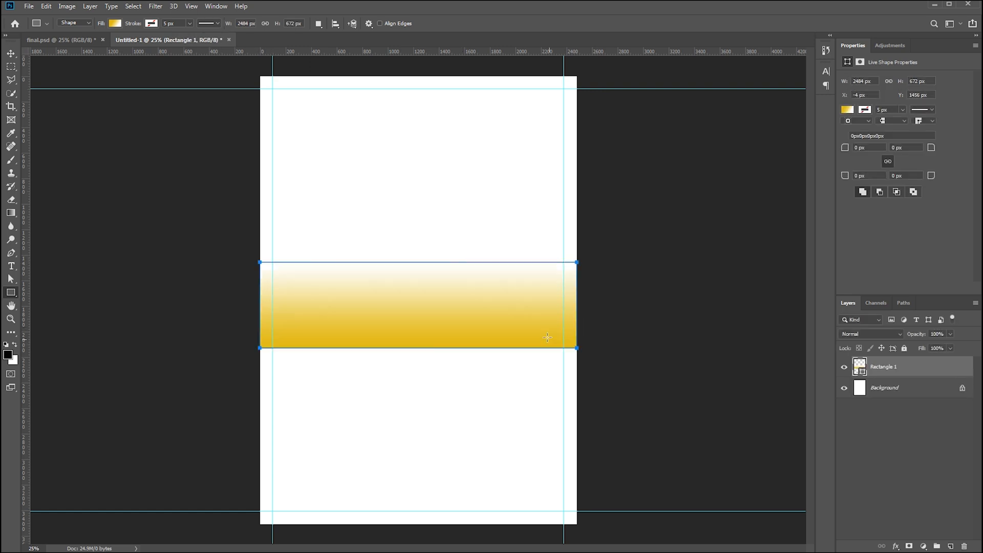
{"action": "left_click", "coordinate": [850, 109]}
{"action": "left_click", "coordinate": [924, 247]}
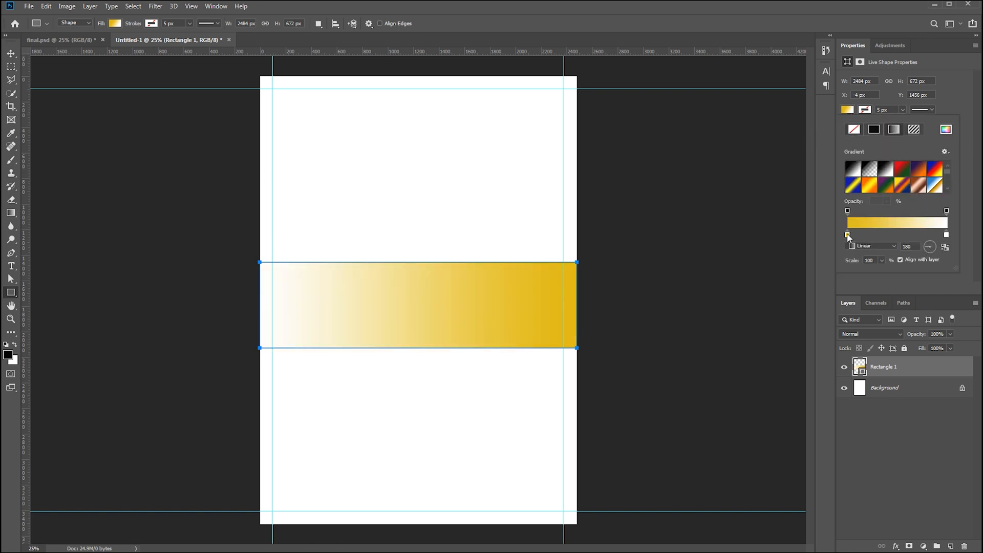
Step: Change the gold stop of the rectangle's gradient to teal #0f9c8d
{"action": "double_click", "coordinate": [848, 235]}
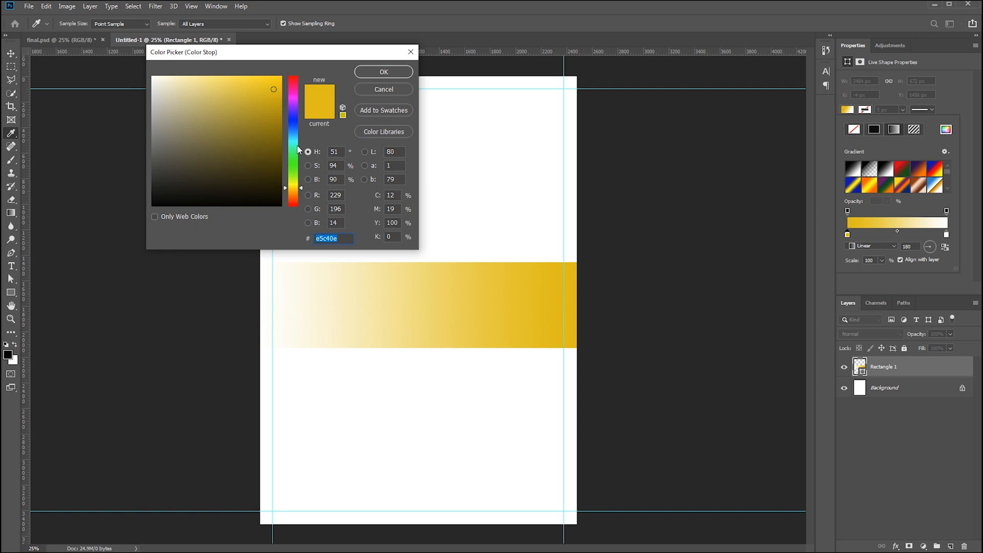
{"action": "type", "text": "12af9e"}
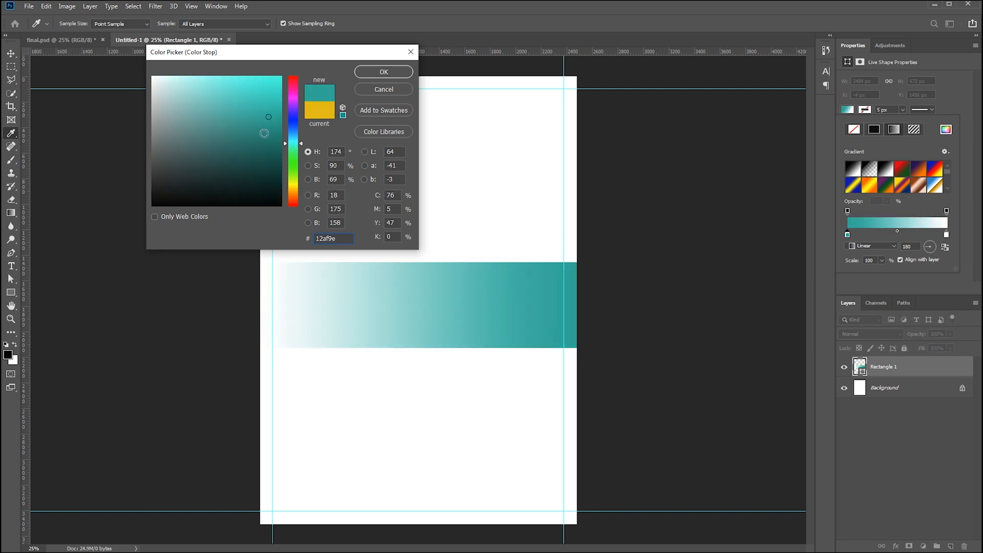
{"action": "left_click", "coordinate": [266, 126]}
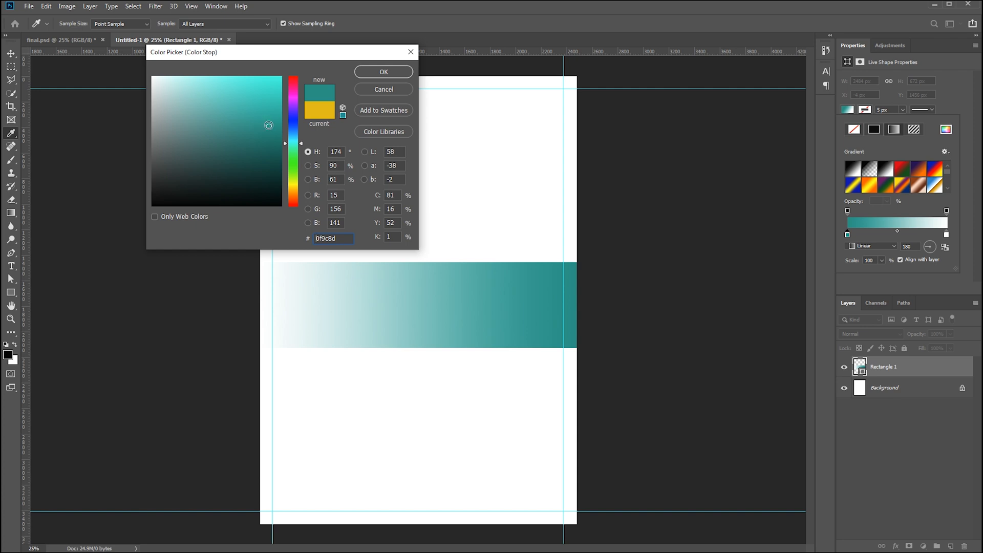
{"action": "left_click", "coordinate": [364, 74]}
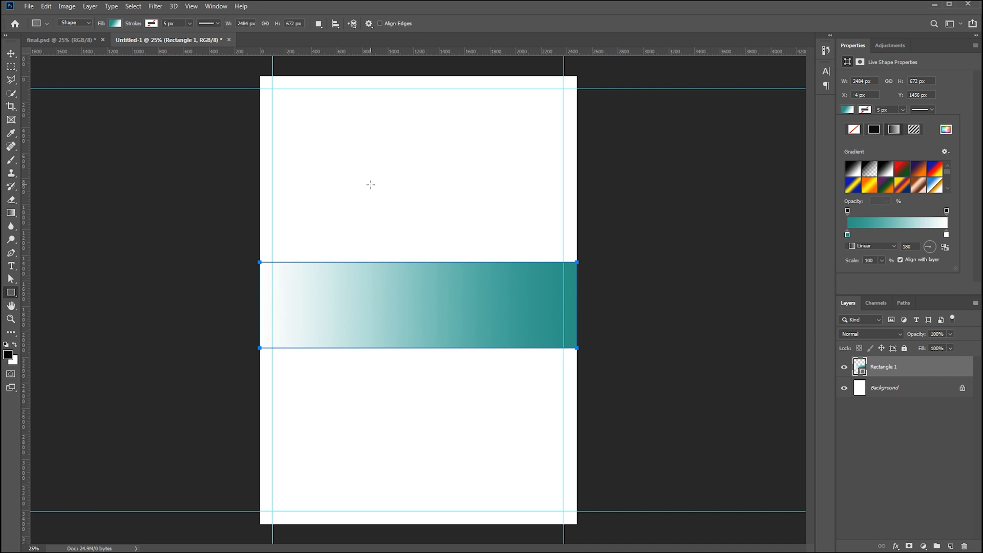
{"action": "key", "text": "v"}
{"action": "left_click", "coordinate": [371, 185]}
Step: Adjust the teal stop of the rectangle's gradient to the bluer, brighter #0ca9a3
{"action": "left_click", "coordinate": [470, 307]}
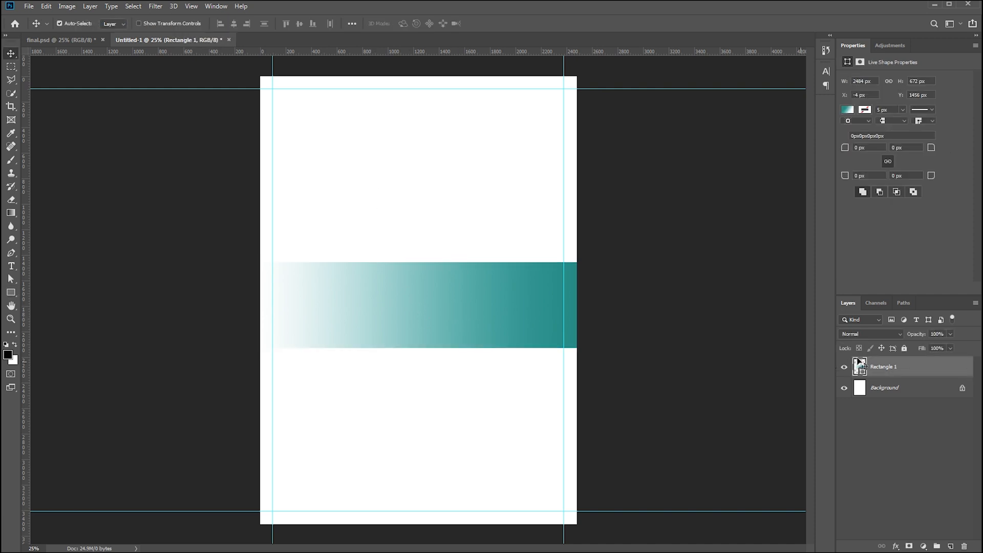
{"action": "left_click", "coordinate": [847, 110]}
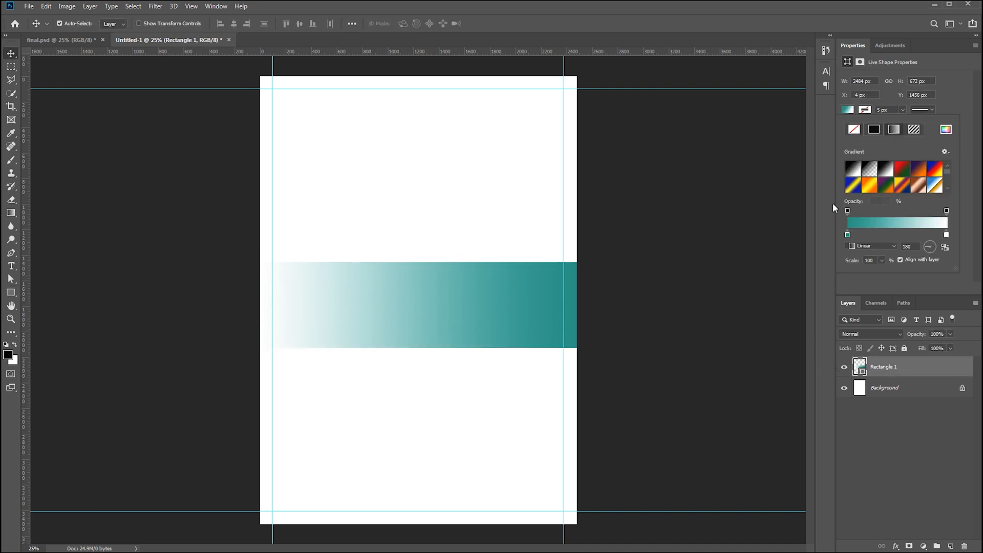
{"action": "double_click", "coordinate": [847, 235]}
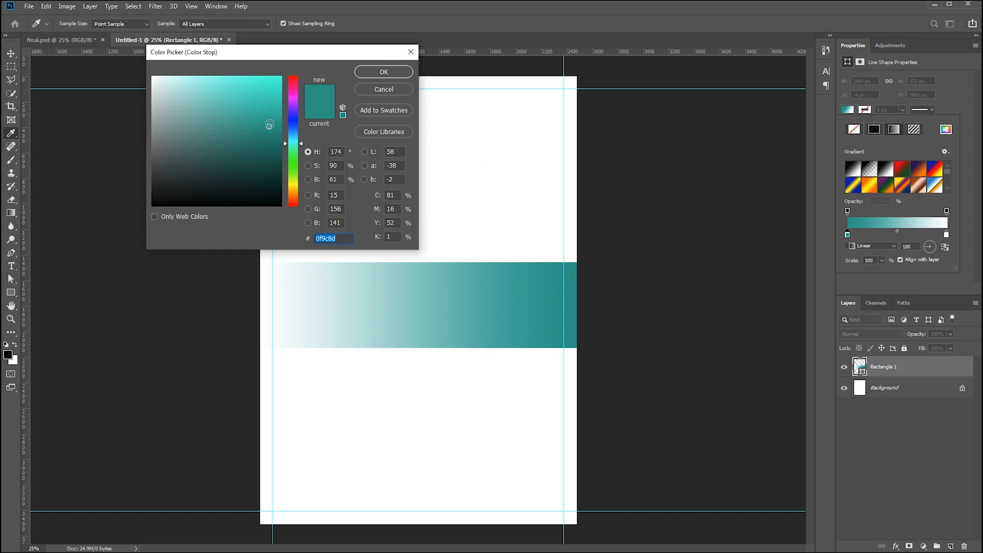
{"action": "left_click_drag", "start_coordinate": [285, 143], "coordinate": [288, 145]}
{"action": "left_click", "coordinate": [273, 124]}
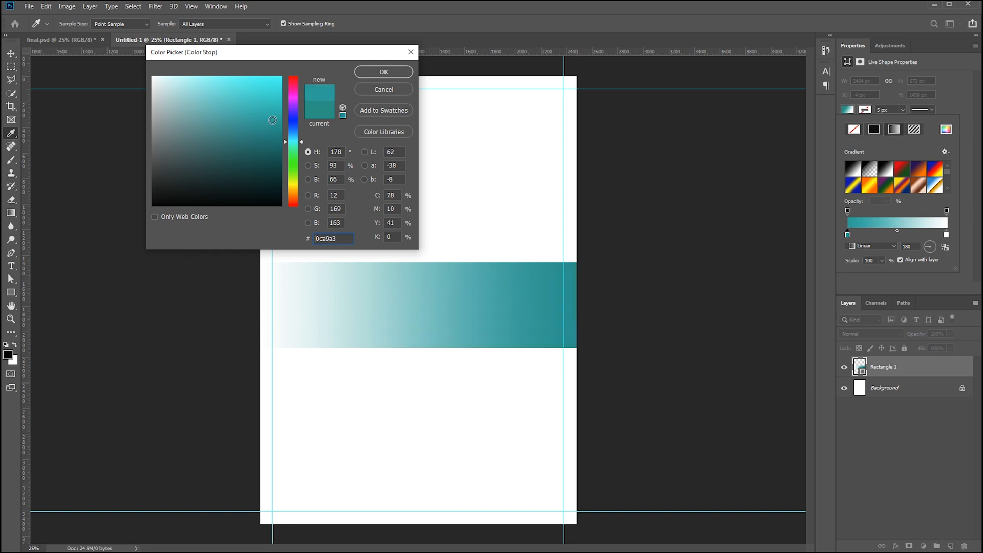
{"action": "left_click", "coordinate": [382, 72]}
{"action": "left_click", "coordinate": [376, 162]}
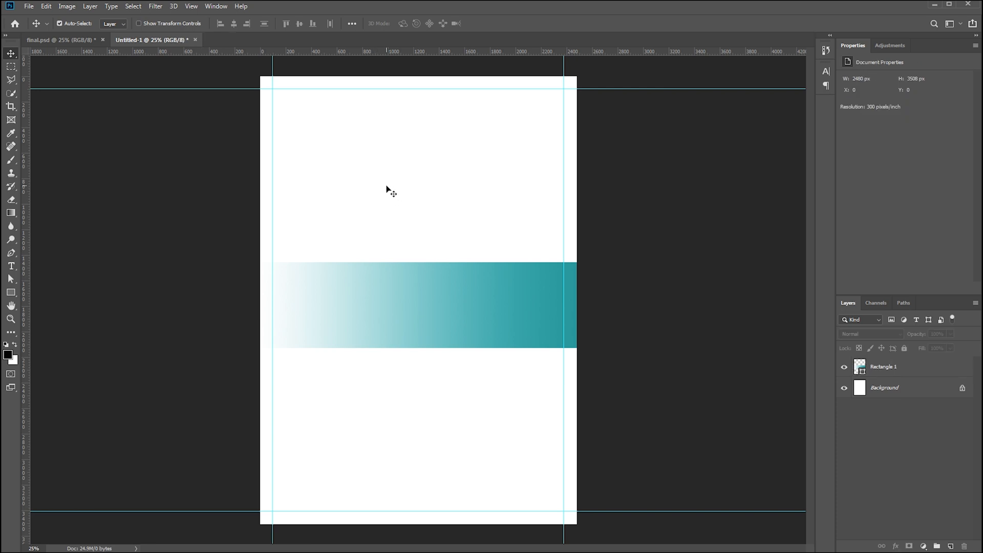
Step: Copy the ADMISSION and STARTED NOW text layers from final.psd onto the teal end of the banner in Untitled-1
{"action": "key", "text": "t"}
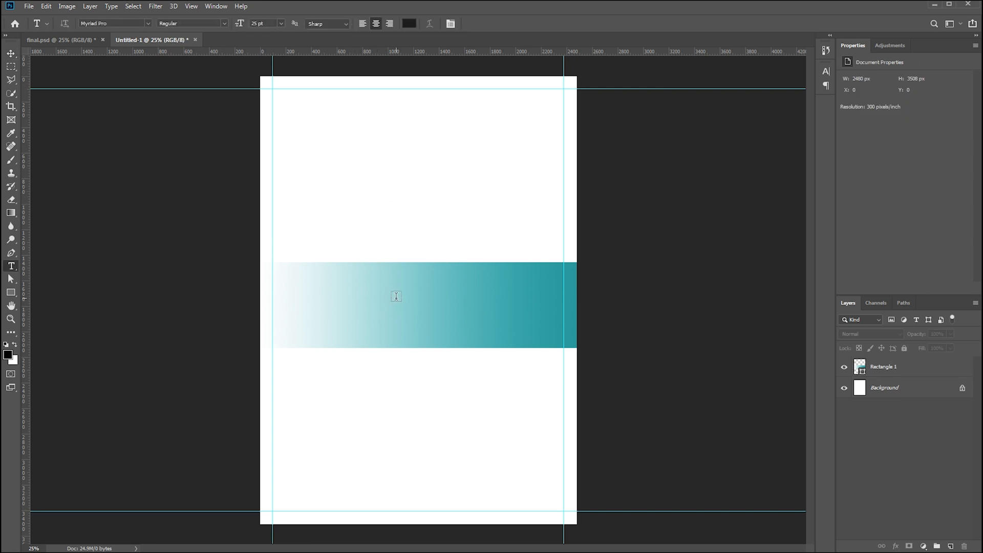
{"action": "left_click", "coordinate": [52, 41]}
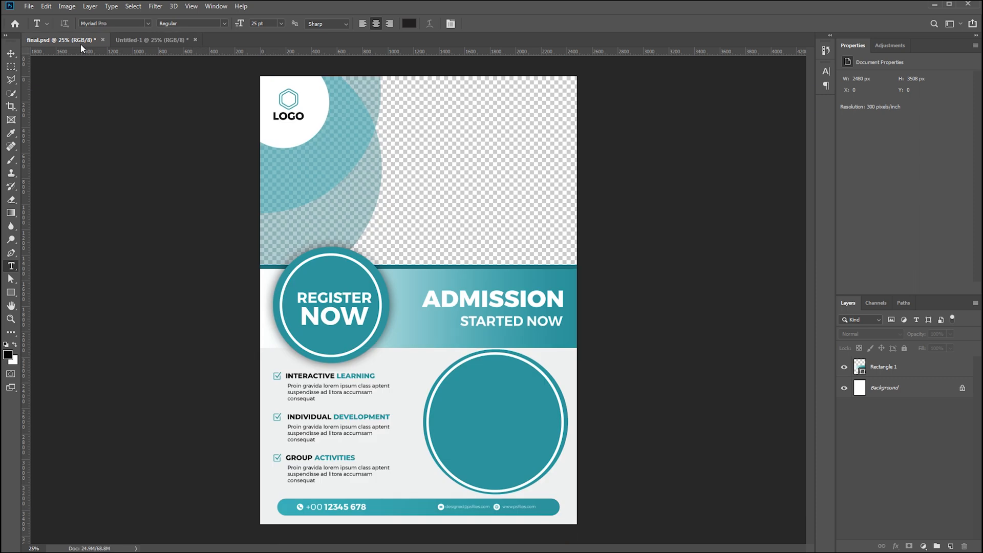
{"action": "left_click", "coordinate": [13, 56]}
{"action": "left_click", "coordinate": [458, 307]}
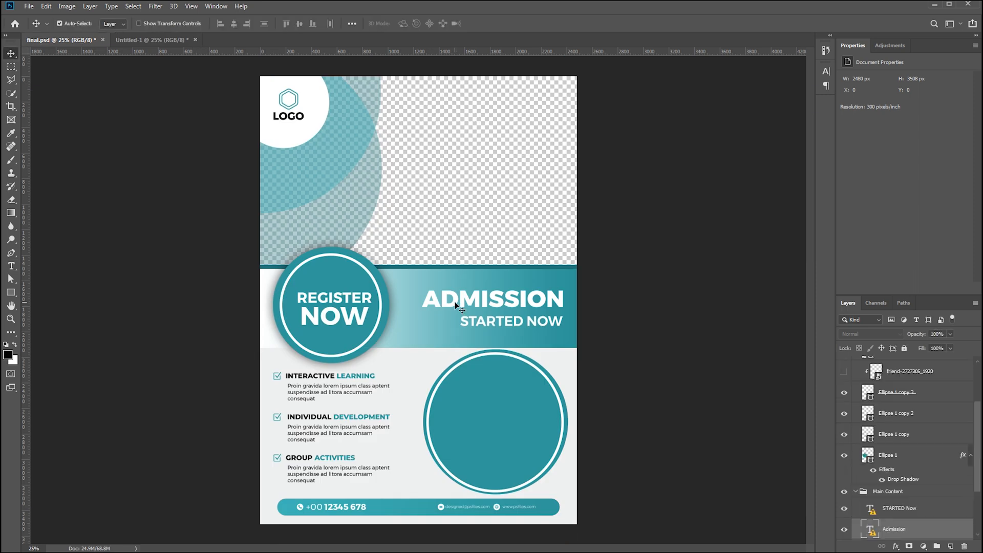
{"action": "left_click_drag", "start_coordinate": [472, 320], "coordinate": [471, 310]}
{"action": "key", "text": "ctrl+z"}
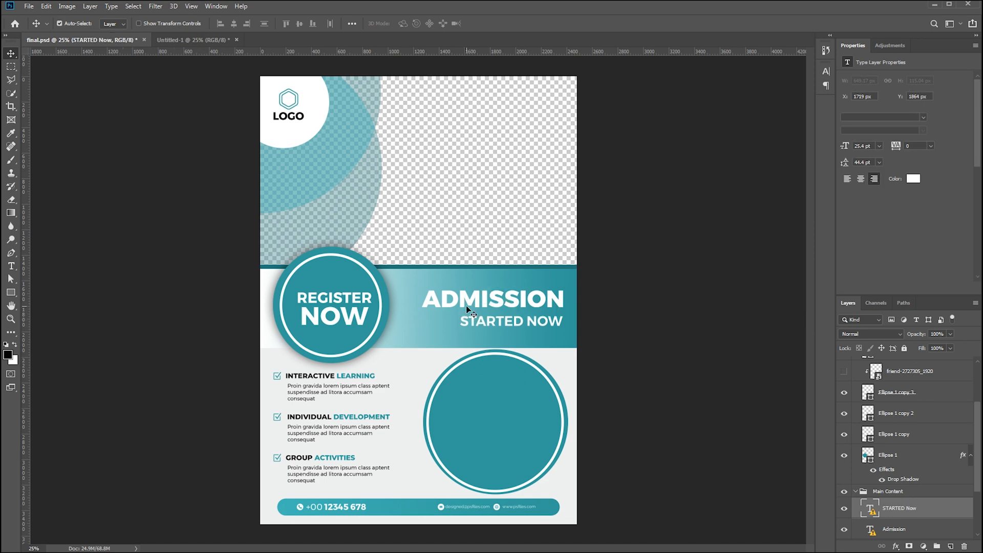
{"action": "left_click", "coordinate": [461, 298], "text": "shift"}
{"action": "left_click_drag", "start_coordinate": [461, 299], "coordinate": [514, 298]}
{"action": "left_click", "coordinate": [441, 163]}
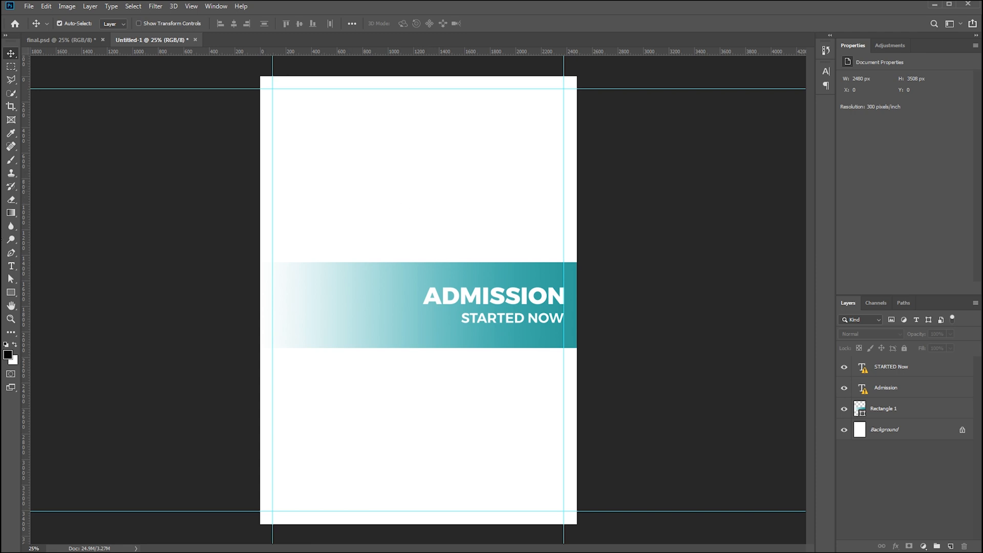
Step: Draw a thin strip about 2504 × 28 px along the banner's top edge and fill it with solid dark teal #0d8884
{"action": "left_click", "coordinate": [11, 291]}
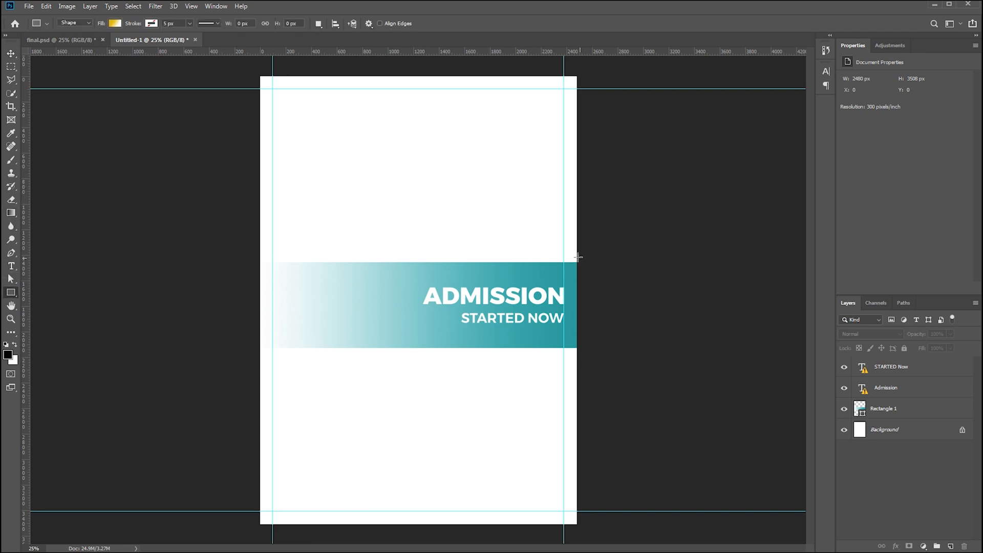
{"action": "left_click_drag", "start_coordinate": [576, 262], "coordinate": [257, 259]}
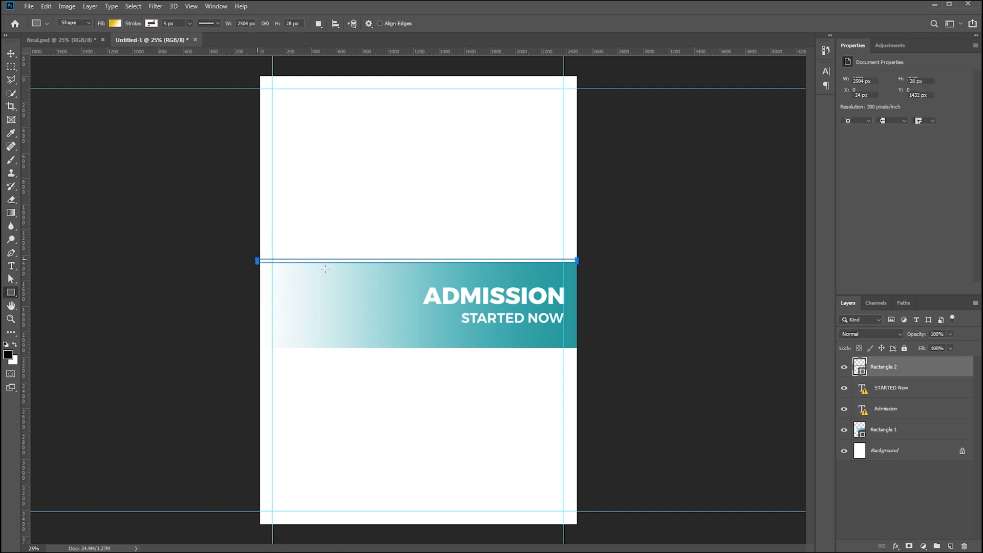
{"action": "left_click", "coordinate": [847, 110]}
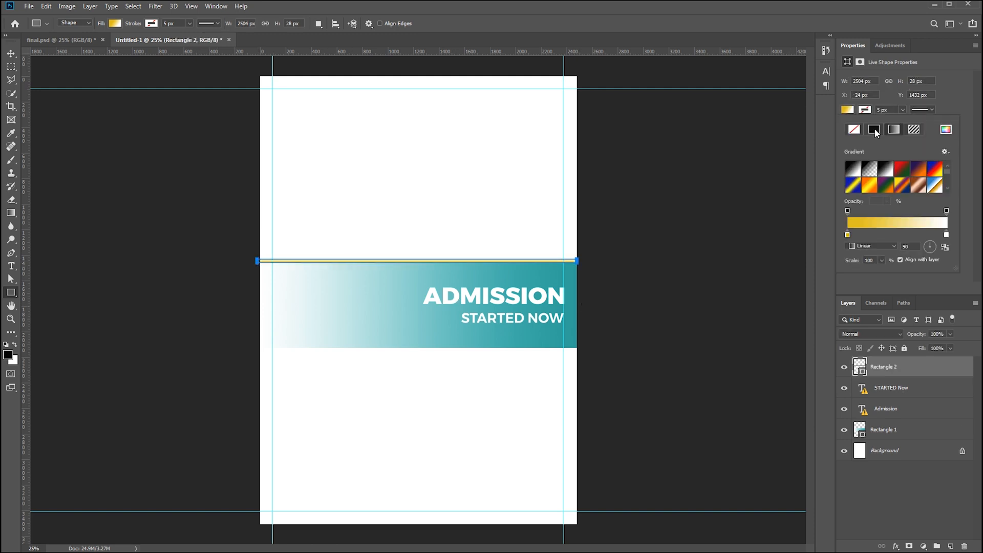
{"action": "left_click", "coordinate": [874, 129]}
{"action": "left_click", "coordinate": [945, 129]}
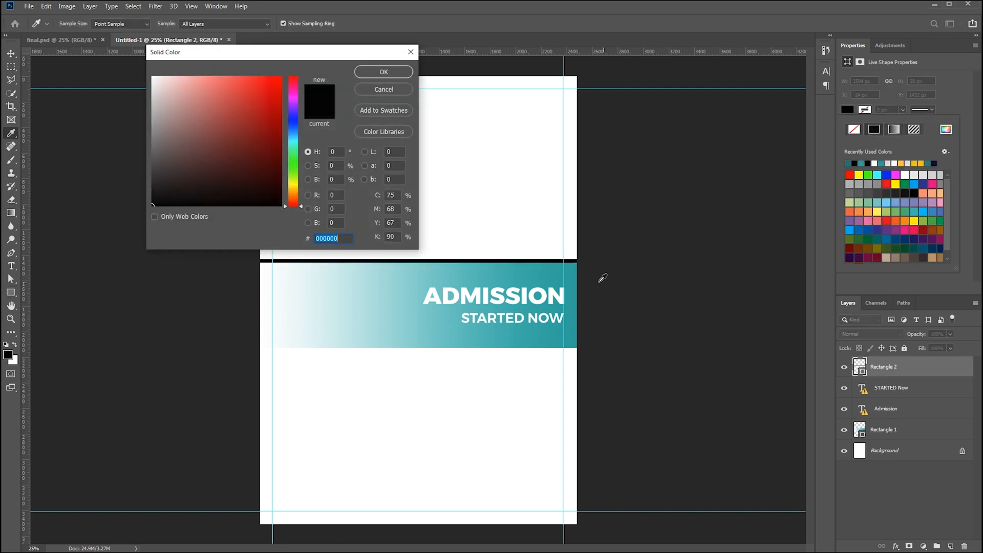
{"action": "left_click", "coordinate": [571, 267]}
{"action": "left_click", "coordinate": [269, 136]}
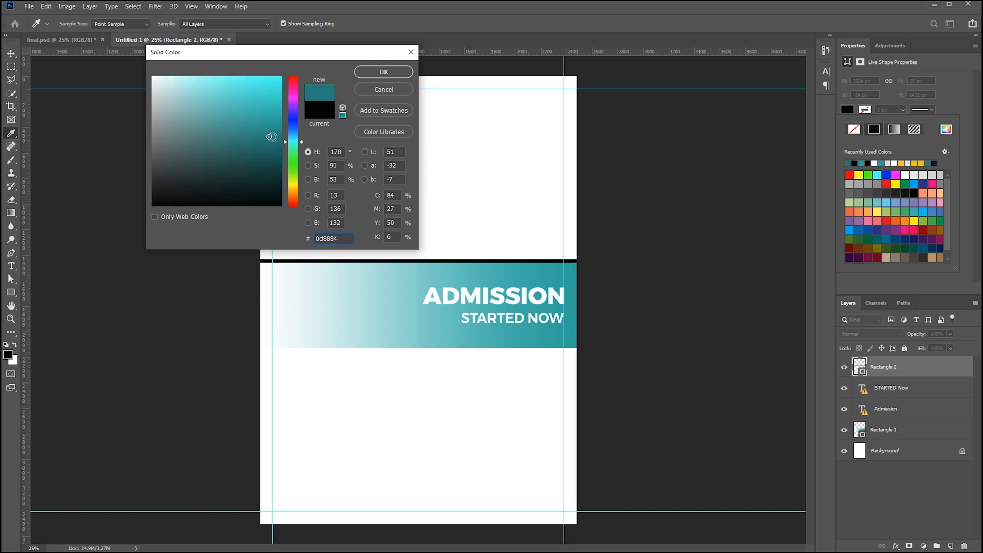
{"action": "left_click", "coordinate": [384, 71]}
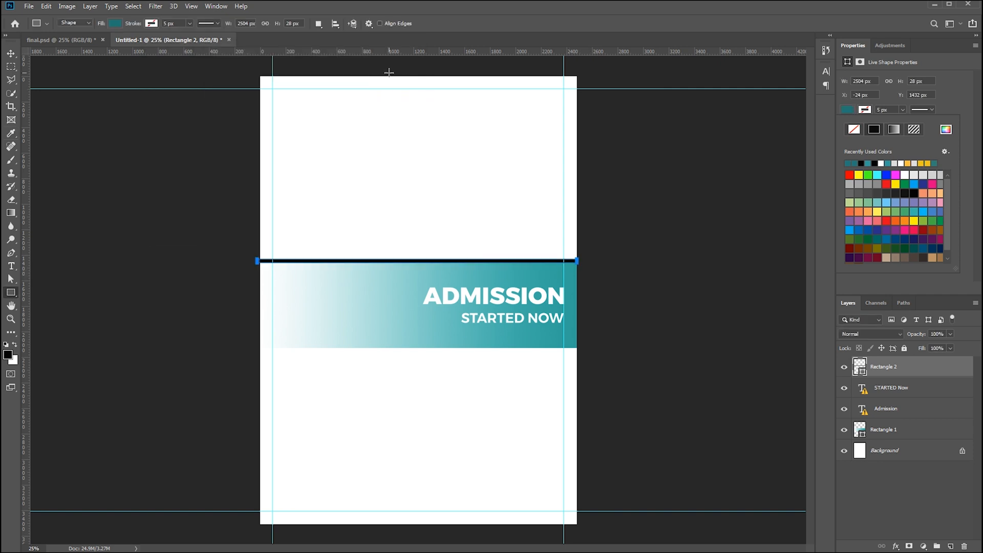
{"action": "key", "text": "v"}
{"action": "left_click", "coordinate": [445, 125]}
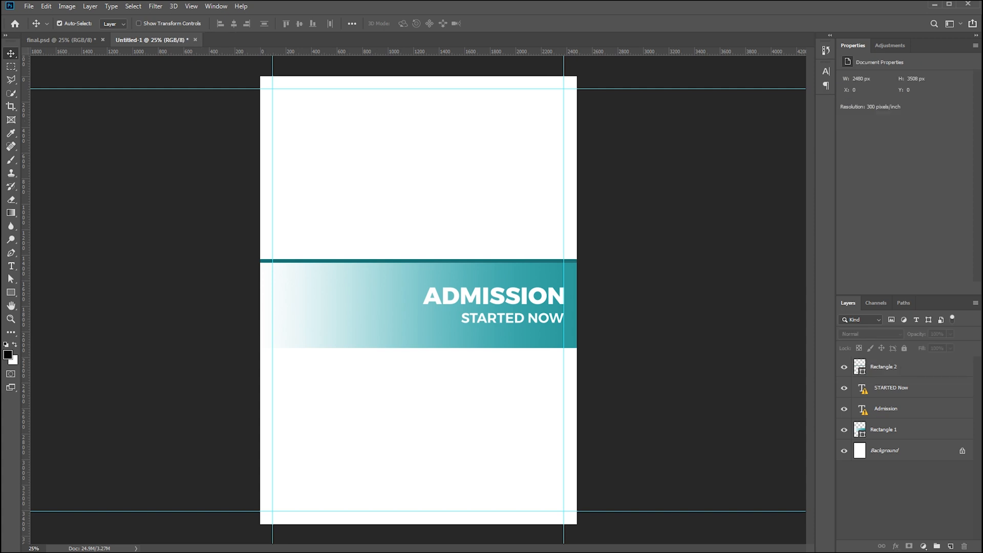
Step: Place the photo young-1822682_1920 across the full page width, flush with the top of the page
{"action": "left_click_drag", "start_coordinate": [472, 213], "coordinate": [505, 134]}
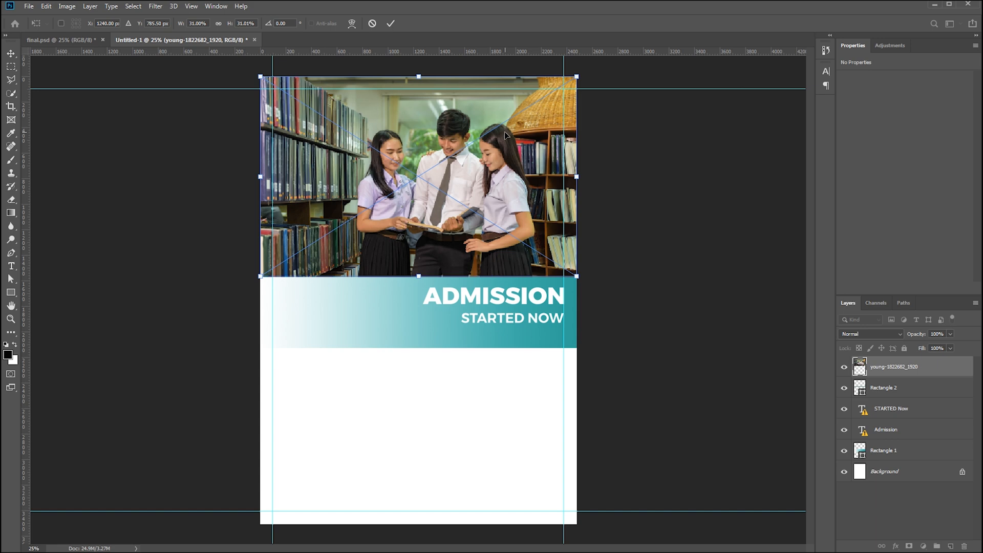
{"action": "key", "text": "Return"}
Step: Group the two rectangles and both text layers, and name the group Main Content
{"action": "left_click", "coordinate": [888, 389]}
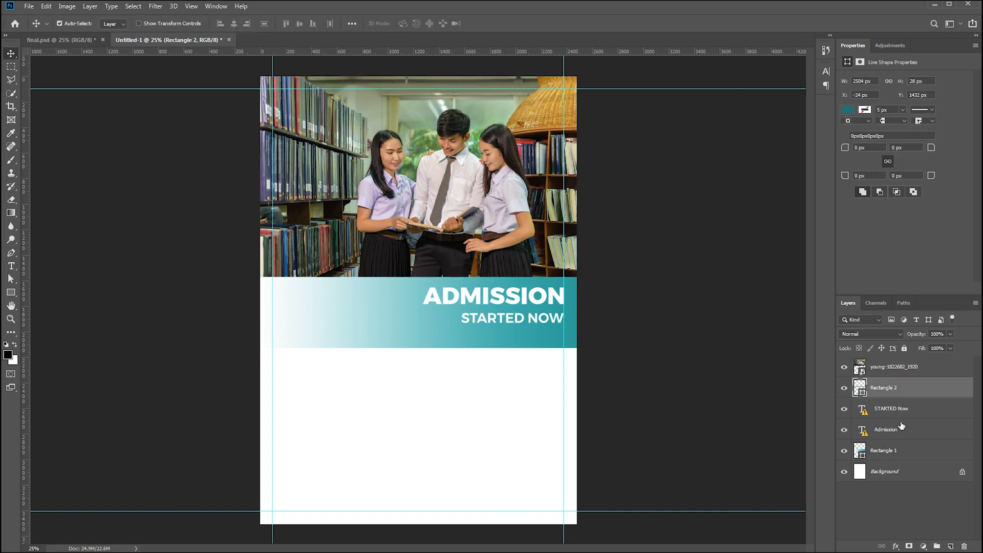
{"action": "left_click", "coordinate": [902, 450], "text": "shift"}
{"action": "key", "text": "ctrl+g"}
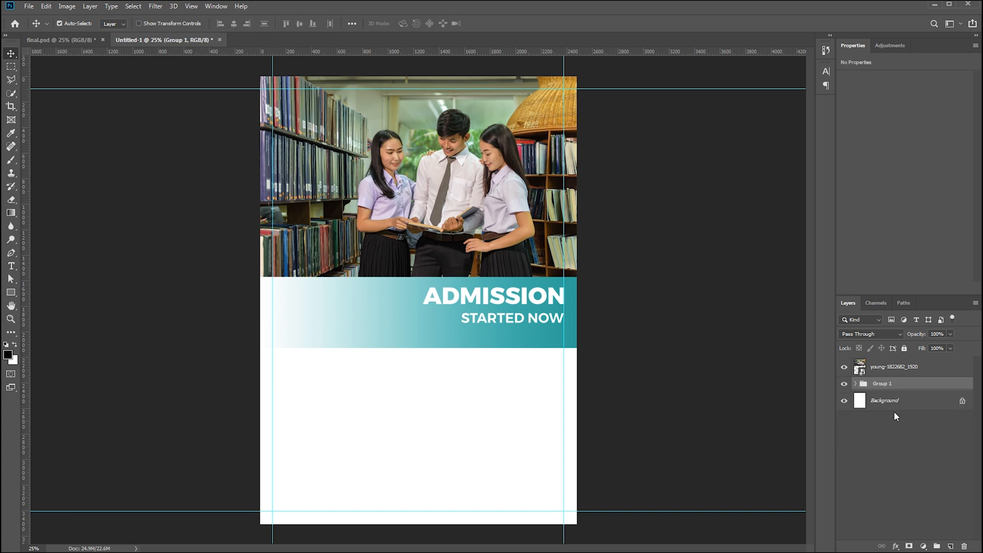
{"action": "double_click", "coordinate": [881, 384]}
{"action": "type", "text": "Main Content"}
{"action": "key", "text": "Return"}
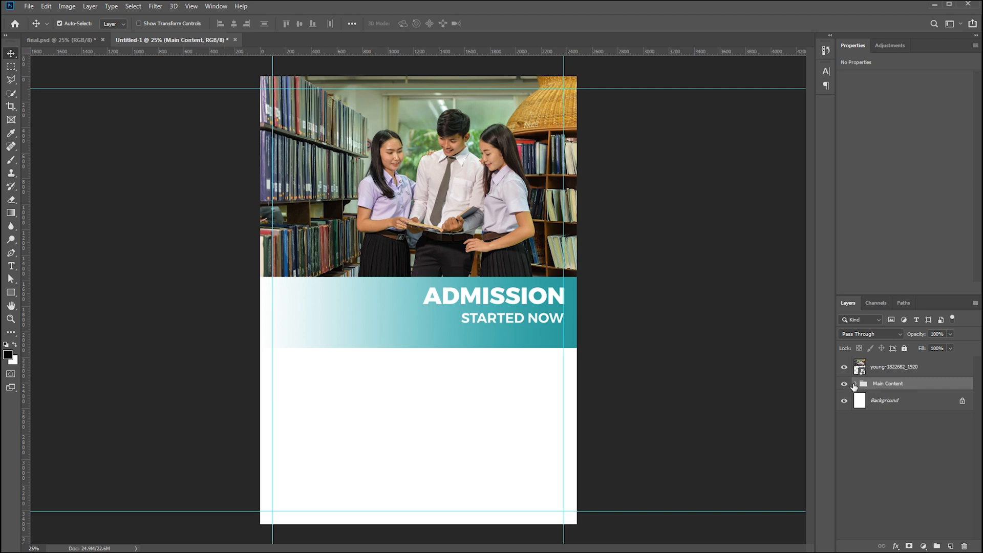
Step: Move the photo layer beneath the Main Content group
{"action": "left_click_drag", "start_coordinate": [875, 368], "coordinate": [894, 393]}
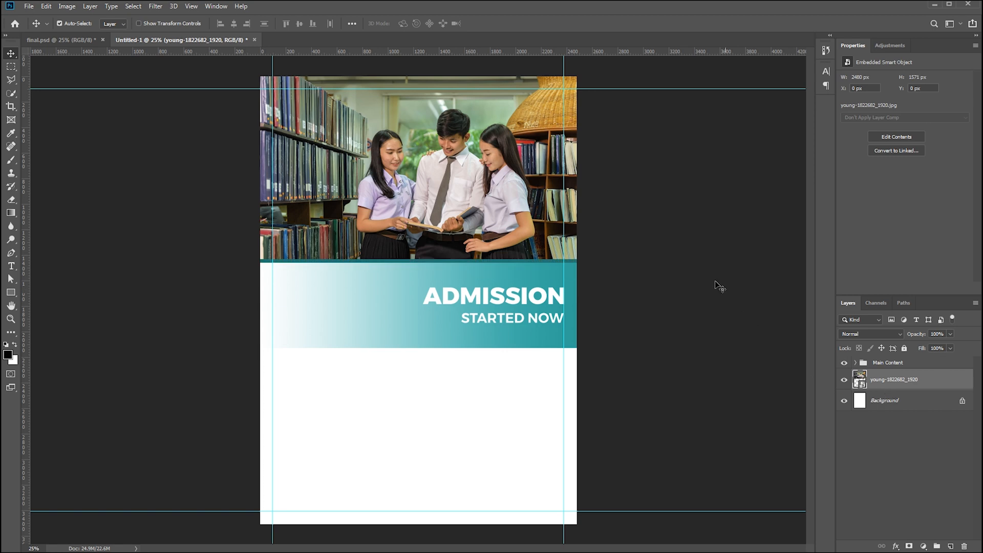
{"action": "left_click", "coordinate": [686, 264]}
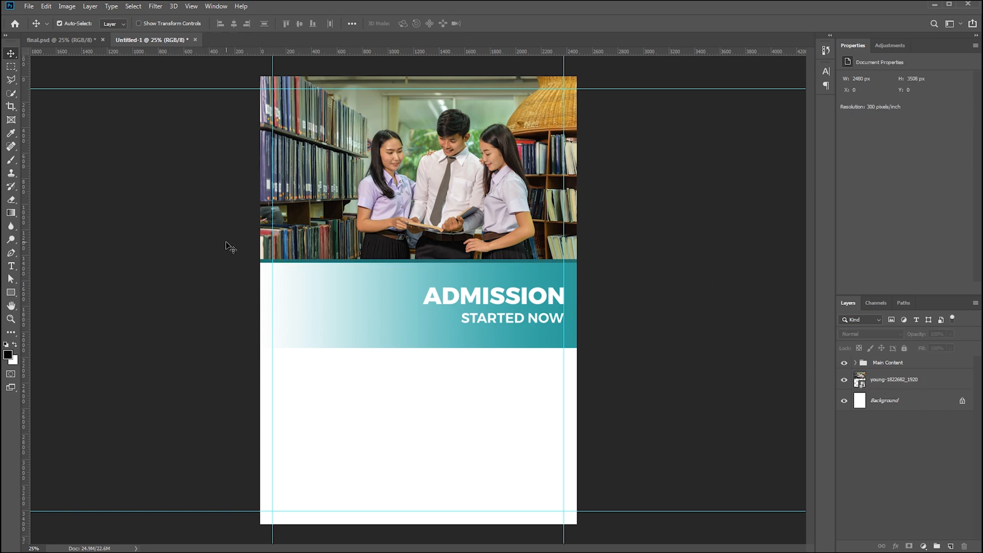
Step: Draw a circle about 816 px in diameter over the white end of the banner with the Ellipse tool
{"action": "left_click", "coordinate": [11, 291]}
{"action": "left_click", "coordinate": [57, 312]}
{"action": "left_click_drag", "start_coordinate": [309, 304], "coordinate": [255, 253]}
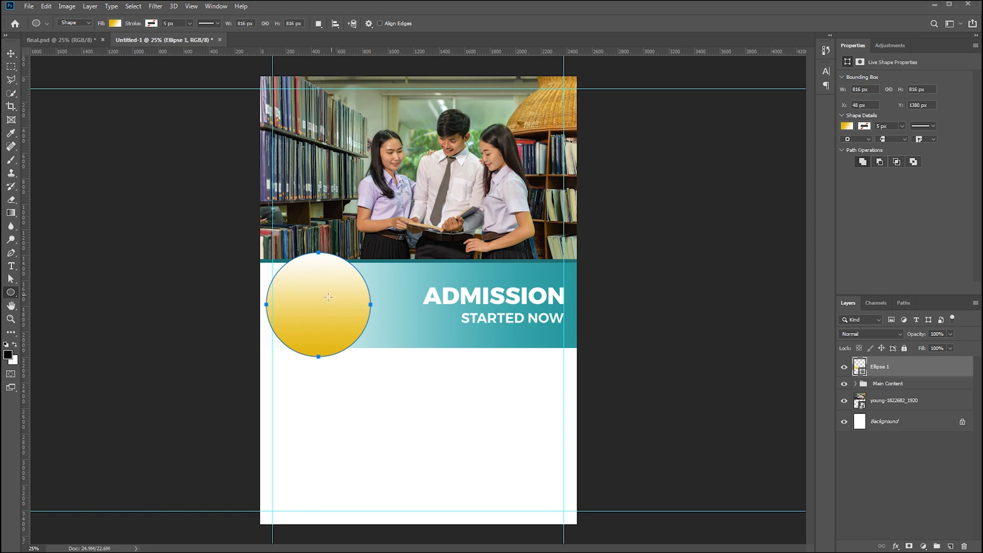
Step: Enlarge the circle to about 908 px in diameter and position it against the left margin guide, overlapping the banner
{"action": "key", "text": "v"}
{"action": "mouse_move", "coordinate": [322, 305]}
{"action": "left_mouse_down"}
{"action": "mouse_move", "coordinate": [339, 304]}
{"action": "mouse_move", "coordinate": [331, 306]}
{"action": "left_mouse_up"}
{"action": "key", "text": "ctrl+t"}
{"action": "left_click_drag", "start_coordinate": [378, 357], "coordinate": [382, 362]}
{"action": "left_click_drag", "start_coordinate": [346, 332], "coordinate": [358, 330]}
{"action": "key", "text": "Return"}
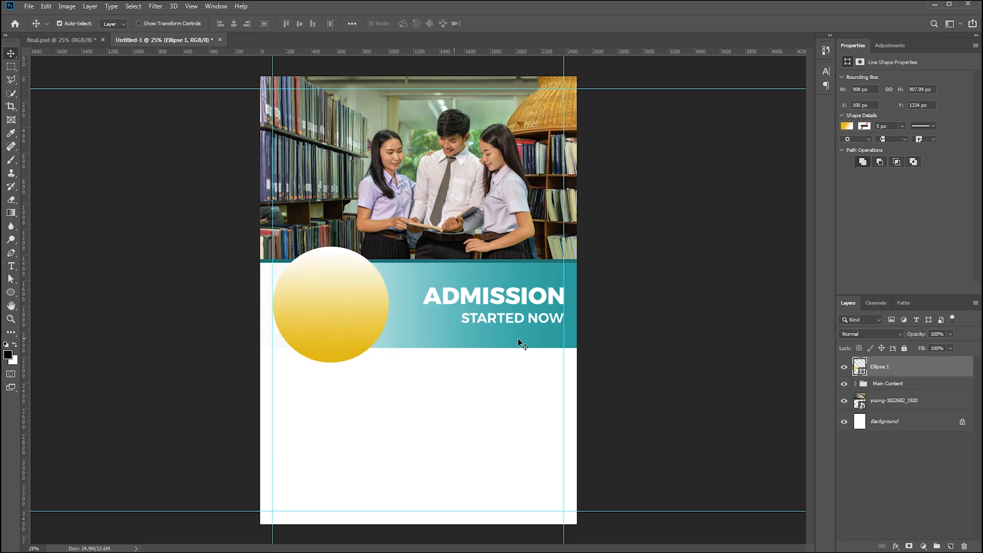
Step: Replace the circle's gradient fill with a solid teal sampled from the end of the banner
{"action": "left_click", "coordinate": [847, 125]}
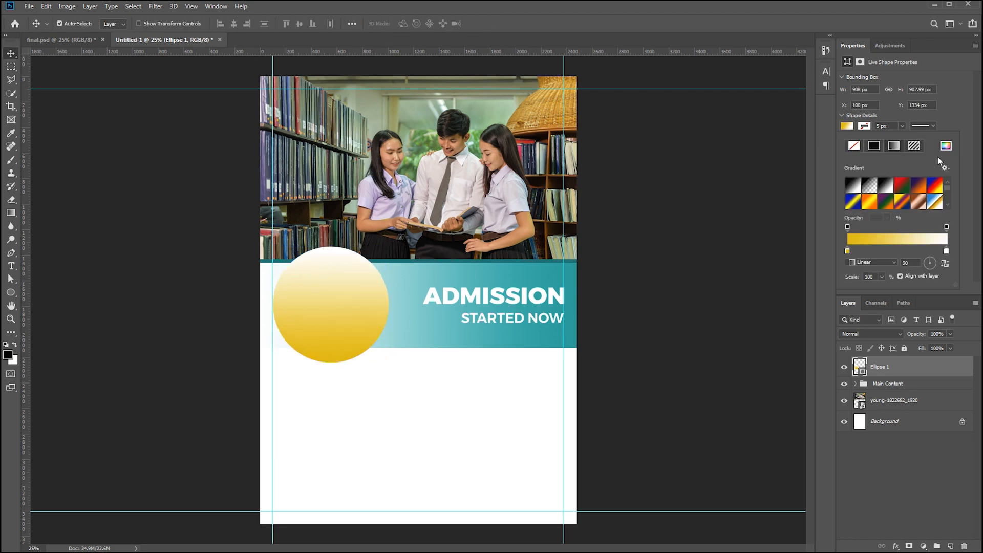
{"action": "left_click", "coordinate": [873, 145]}
{"action": "left_click", "coordinate": [945, 146]}
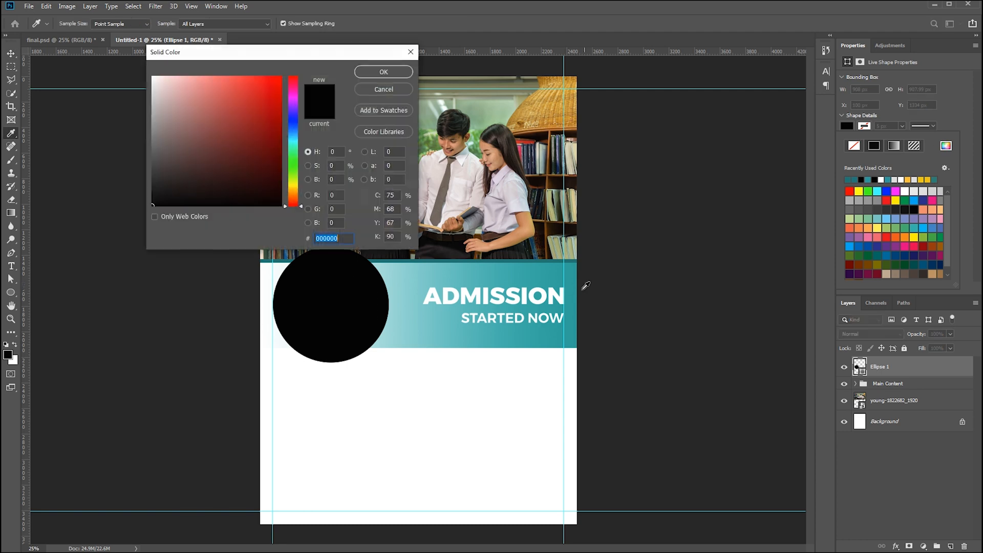
{"action": "left_click", "coordinate": [569, 269]}
{"action": "left_click", "coordinate": [389, 75]}
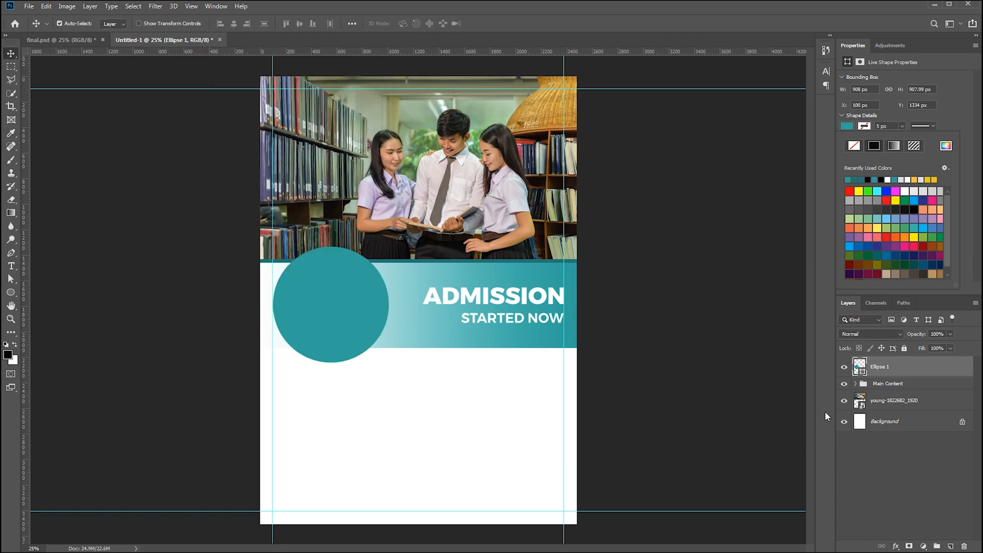
Step: Duplicate the teal circle and scale the copy down around its centre to 812 px in diameter
{"action": "left_click", "coordinate": [885, 363]}
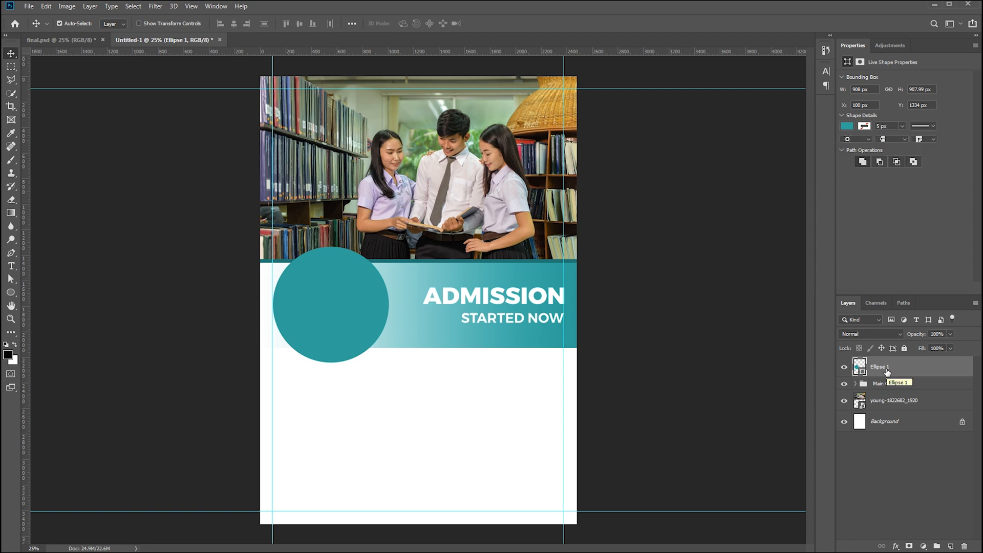
{"action": "key", "text": "ctrl+j"}
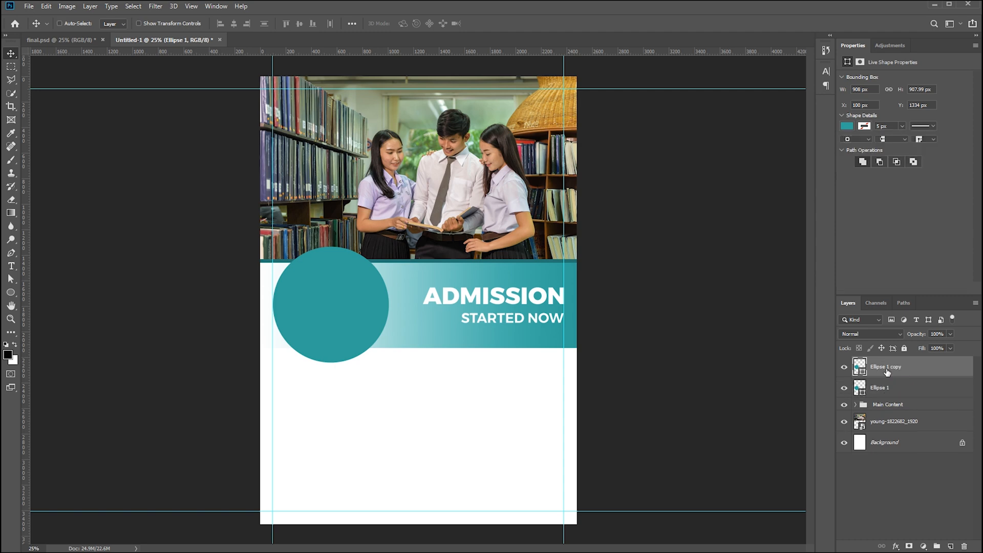
{"action": "key", "text": "ctrl+t"}
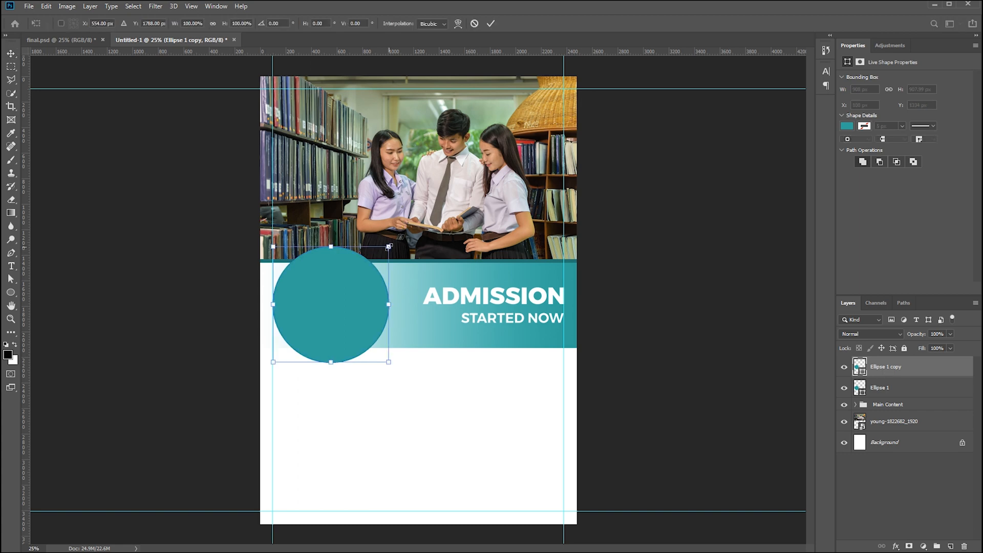
{"action": "left_click_drag", "start_coordinate": [388, 247], "coordinate": [385, 257]}
{"action": "key", "text": "Return"}
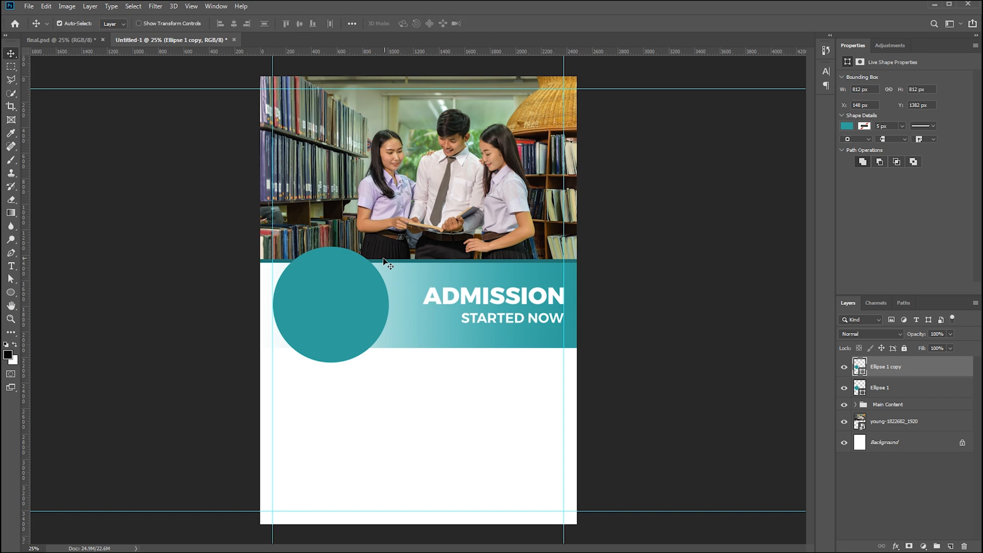
Step: Give the smaller circle a white stroke 15 px wide
{"action": "left_click", "coordinate": [152, 23]}
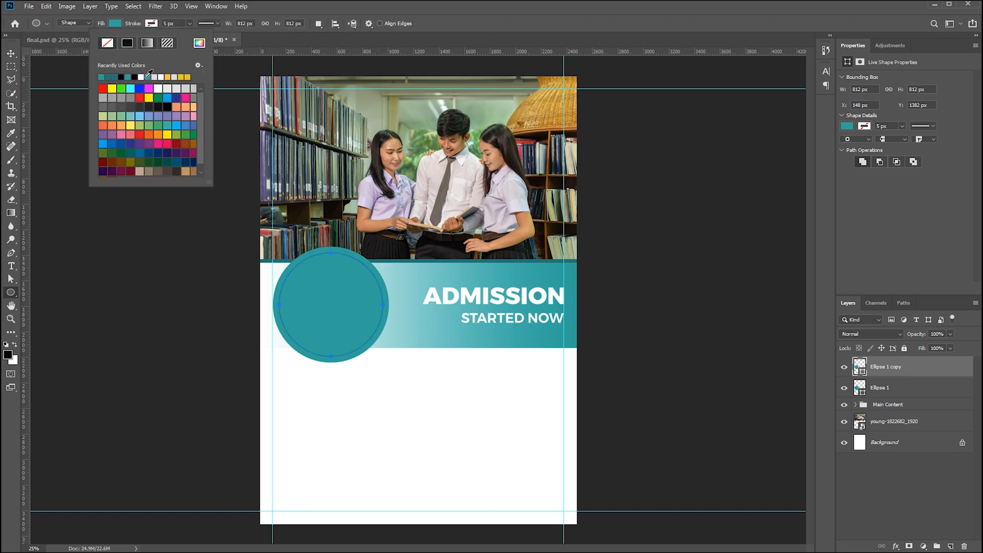
{"action": "left_click", "coordinate": [142, 77]}
{"action": "left_click", "coordinate": [168, 23]}
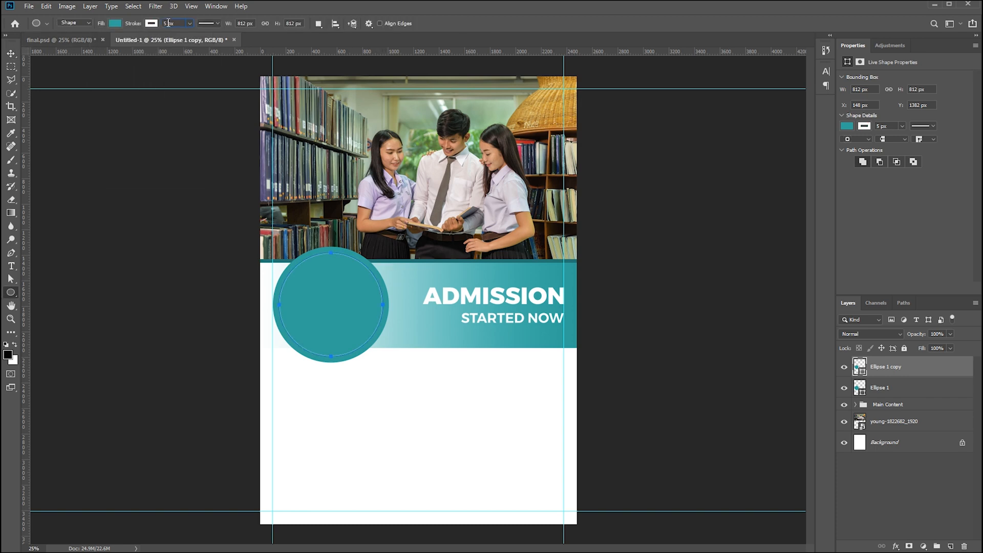
{"action": "type", "text": "15"}
{"action": "key", "text": "Return"}
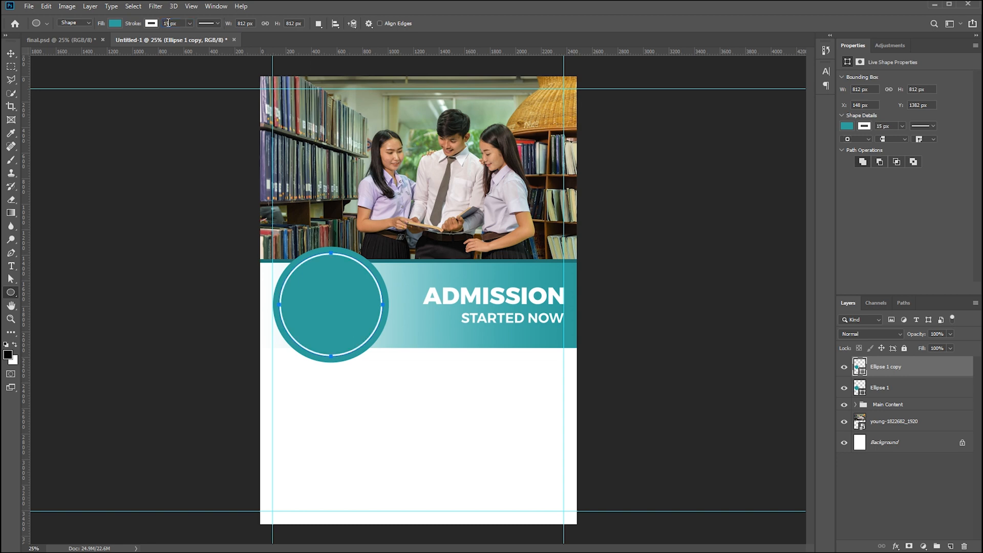
{"action": "key", "text": "v"}
{"action": "left_click", "coordinate": [154, 392]}
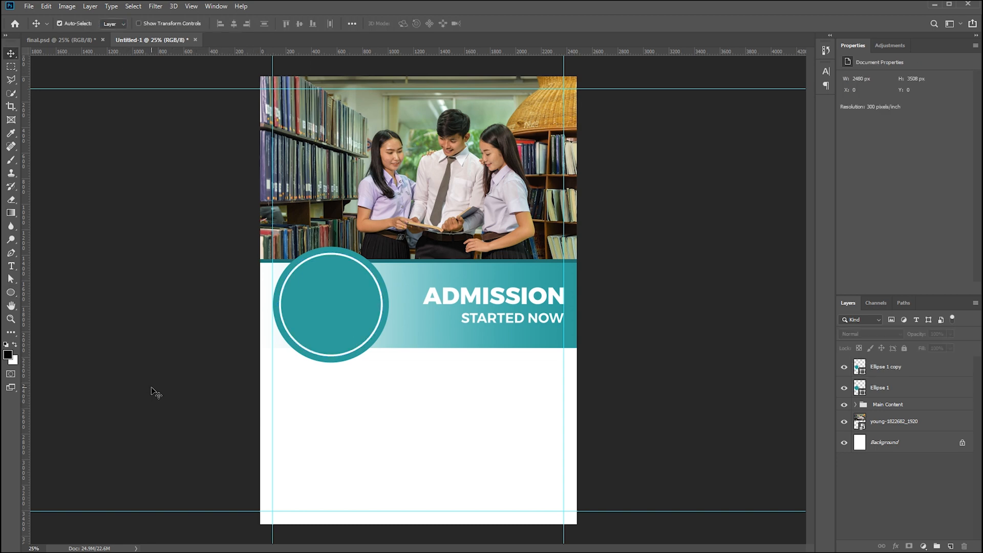
Step: Copy the REGISTER NOW text from final.psd into the new flyer and centre it on top of the circular badge
{"action": "left_click", "coordinate": [478, 303]}
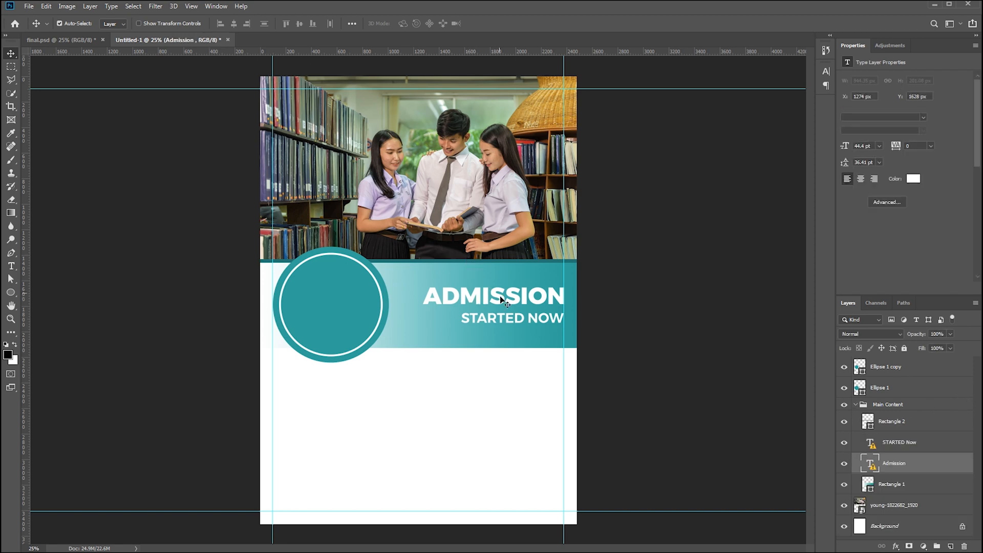
{"action": "key", "text": "t"}
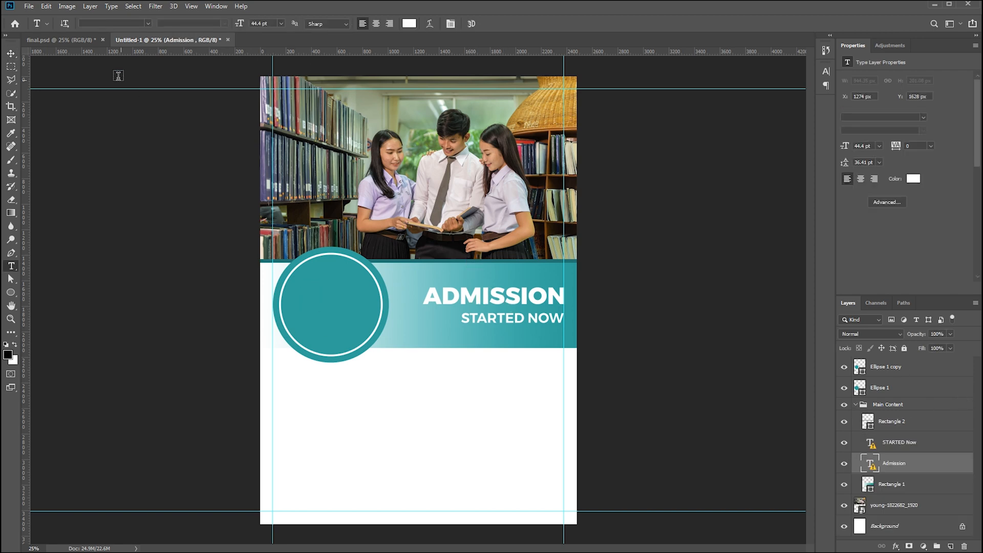
{"action": "left_click", "coordinate": [62, 40]}
{"action": "key", "text": "v"}
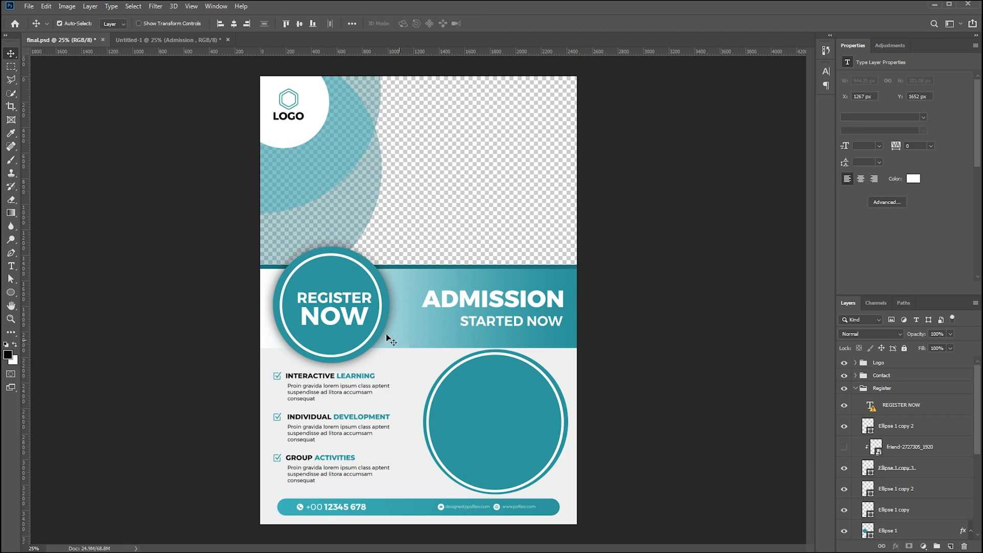
{"action": "left_click", "coordinate": [321, 304]}
{"action": "left_click_drag", "start_coordinate": [320, 323], "coordinate": [339, 307]}
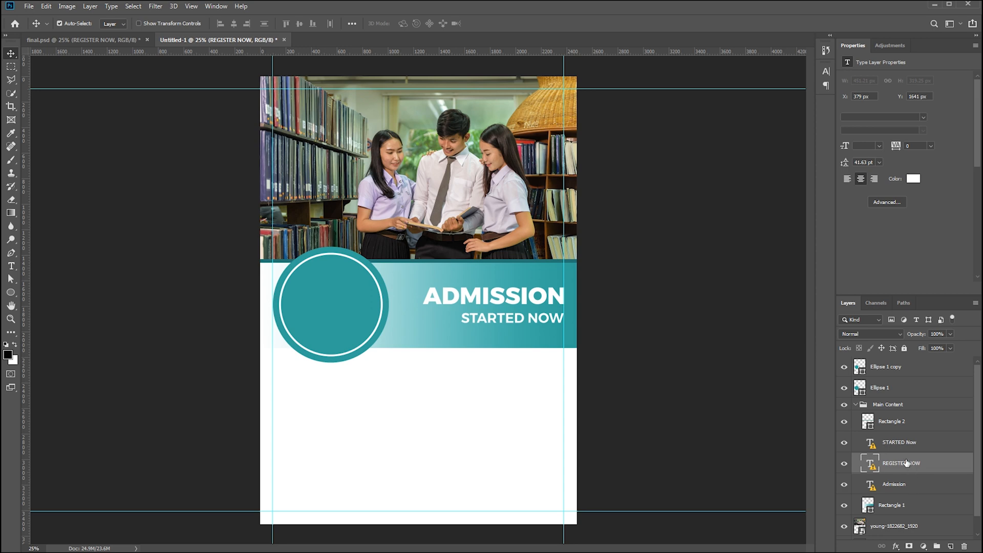
{"action": "left_click_drag", "start_coordinate": [905, 460], "coordinate": [884, 360]}
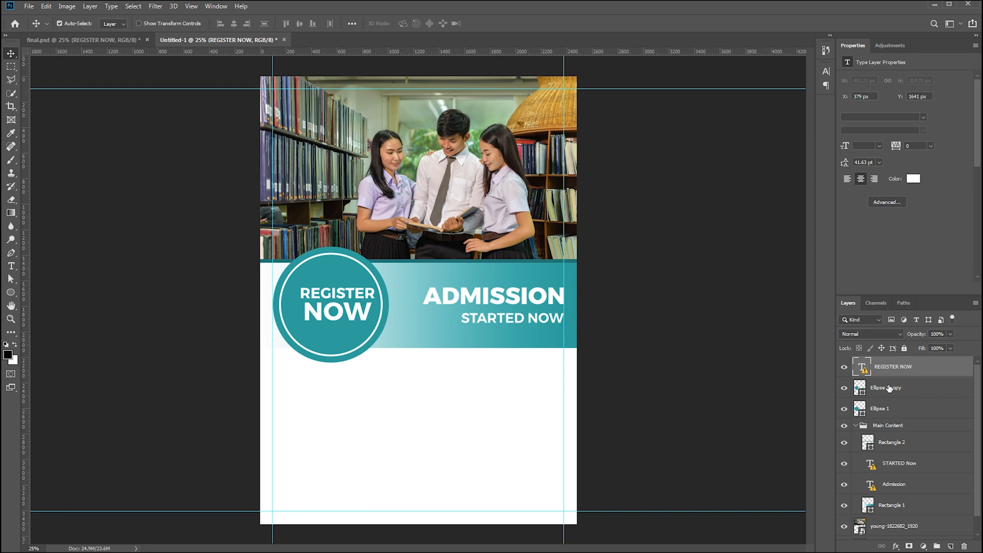
{"action": "left_click_drag", "start_coordinate": [308, 311], "coordinate": [303, 312]}
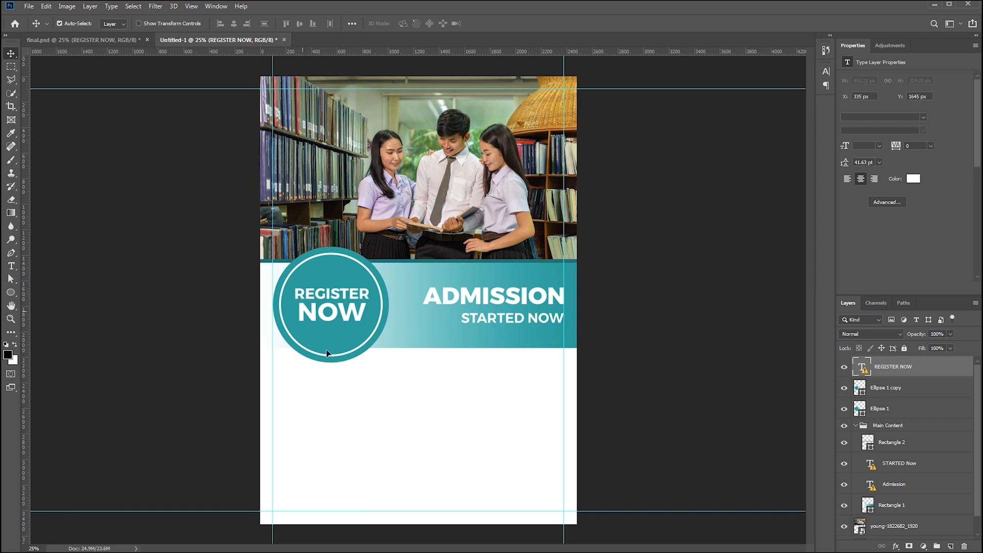
Step: Add a black drop shadow to the larger Ellipse 1 circle with 59% opacity, 0 px distance and 88 px size
{"action": "left_click", "coordinate": [905, 411]}
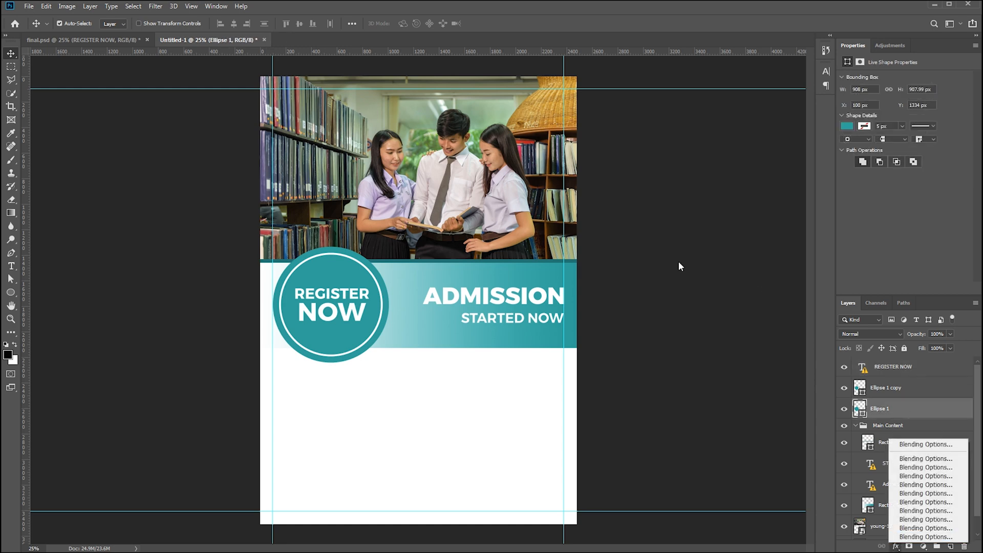
{"action": "left_click", "coordinate": [99, 8]}
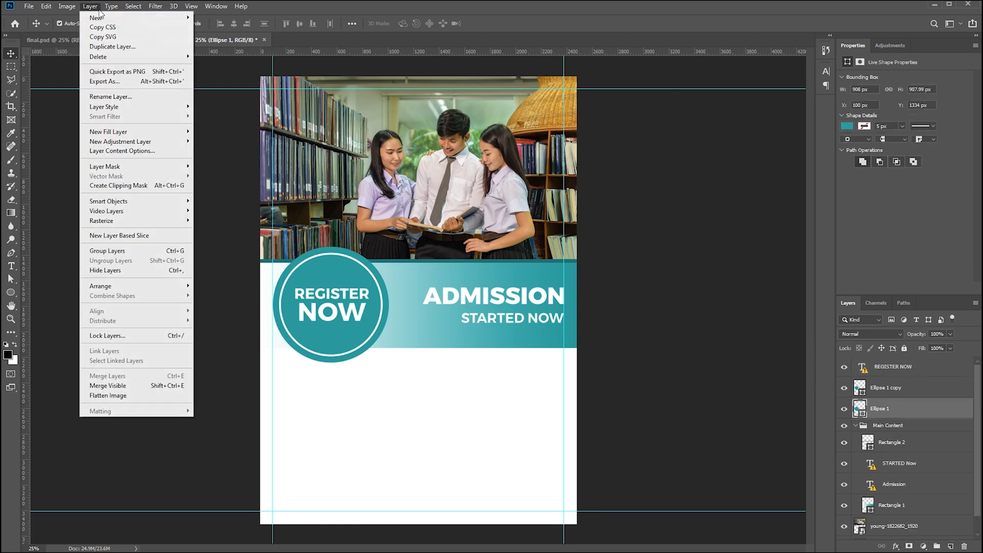
{"action": "mouse_move", "coordinate": [136, 112]}
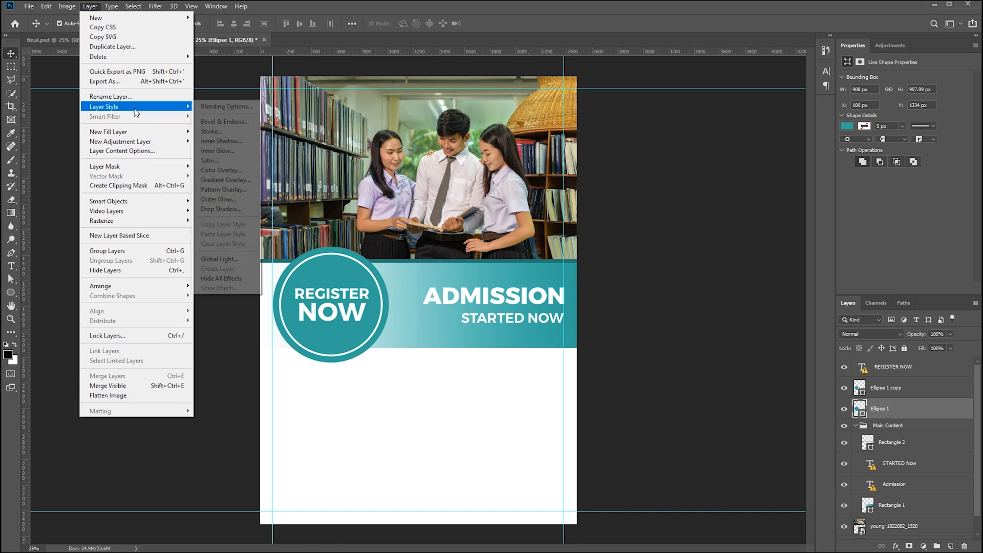
{"action": "left_click", "coordinate": [207, 209]}
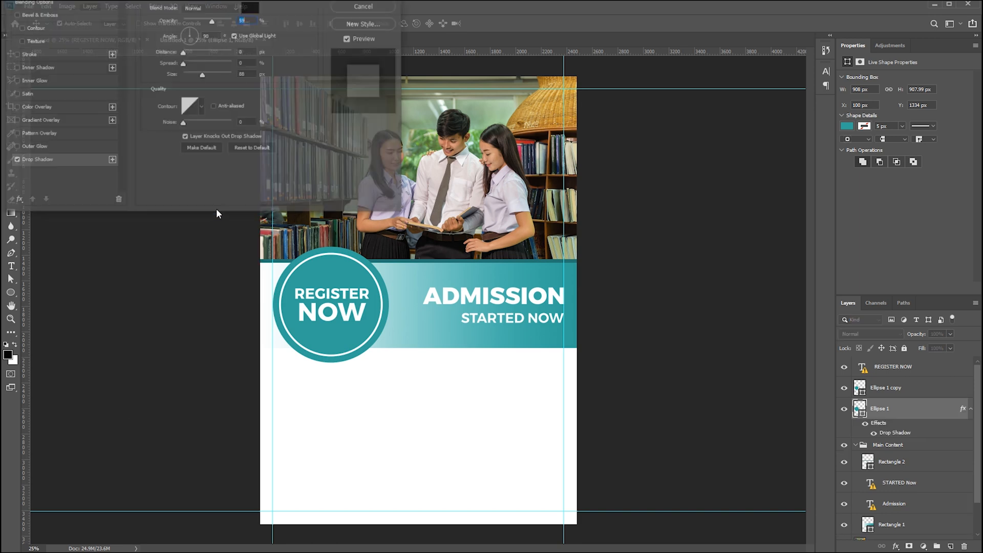
{"action": "left_click_drag", "start_coordinate": [181, 3], "coordinate": [725, 85]}
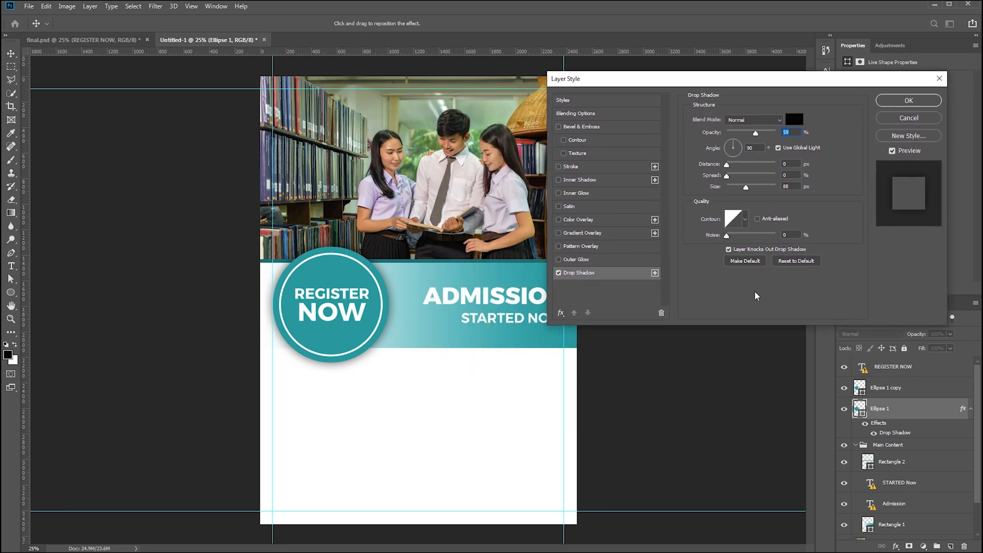
{"action": "left_click", "coordinate": [909, 101]}
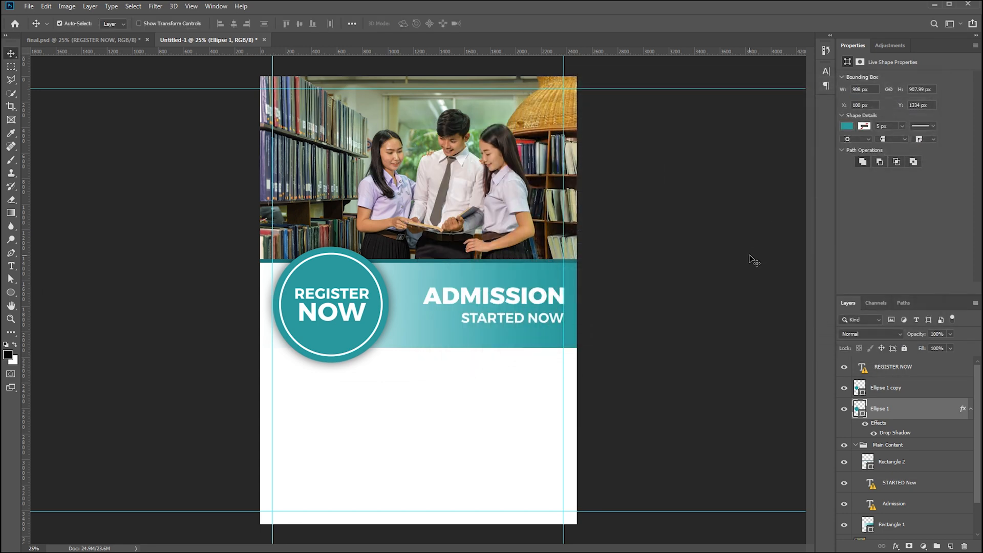
{"action": "left_click", "coordinate": [754, 261]}
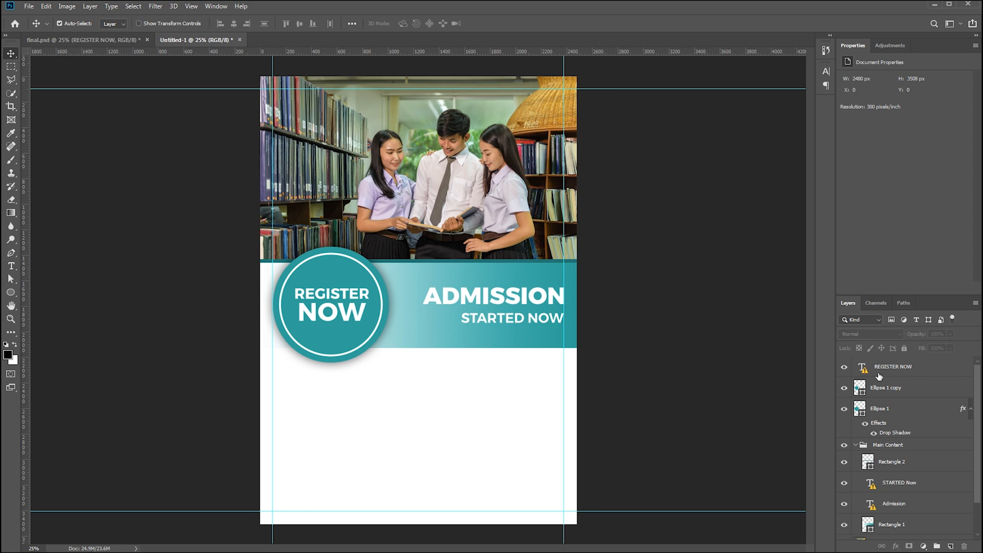
Step: Group both circles and the REGISTER NOW text under the name Register, and collapse the Main Content group
{"action": "left_click", "coordinate": [878, 409]}
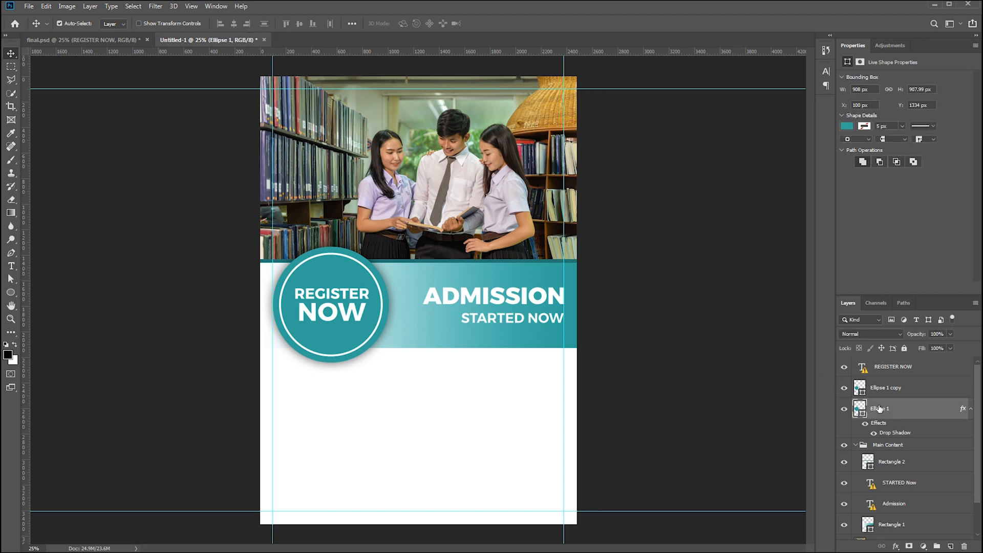
{"action": "left_click", "coordinate": [882, 369], "text": "shift"}
{"action": "key", "text": "ctrl+g"}
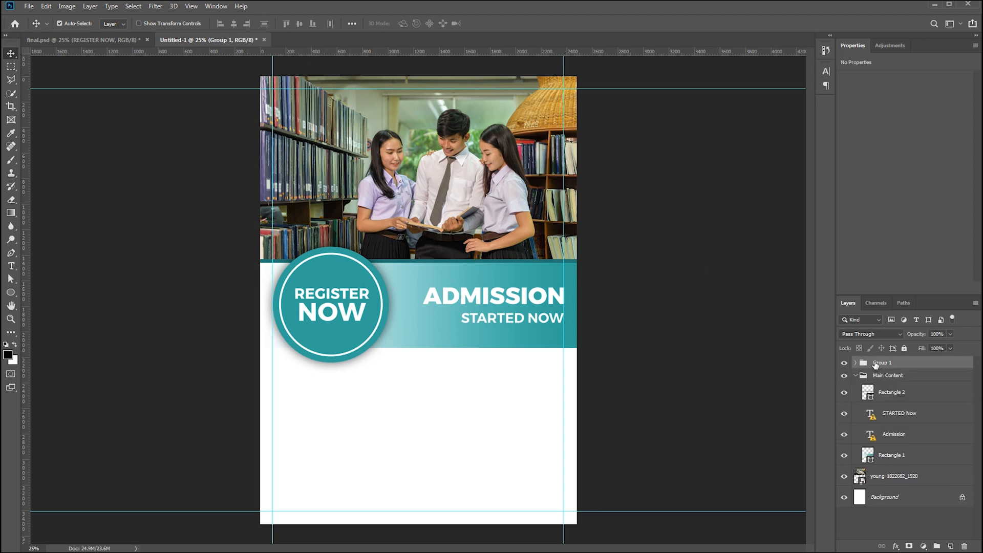
{"action": "type", "text": "Register"}
{"action": "key", "text": "Return"}
{"action": "left_click", "coordinate": [855, 377]}
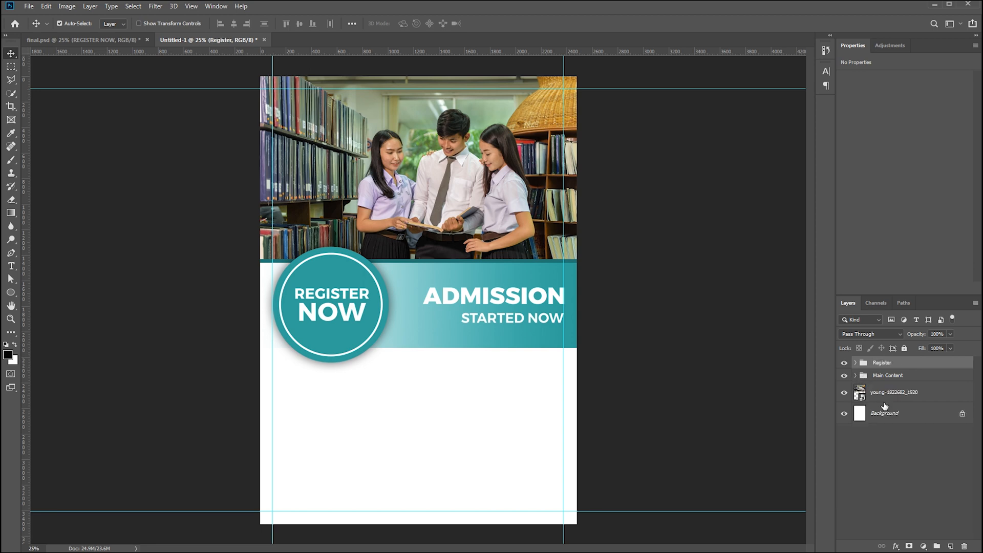
Step: Put the student photo layer into its own group named Top Image and collapse the group
{"action": "left_click", "coordinate": [893, 398]}
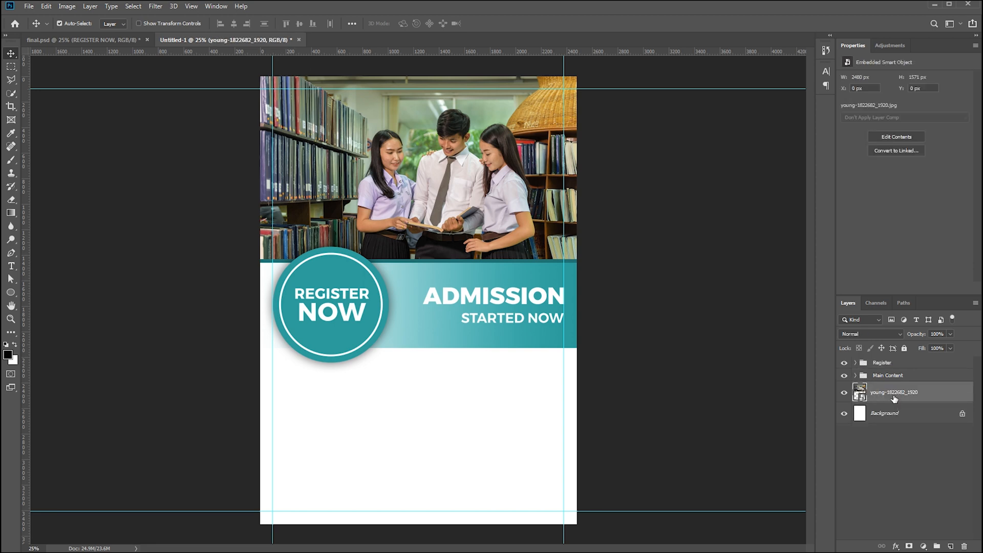
{"action": "key", "text": "ctrl+g"}
{"action": "double_click", "coordinate": [882, 388]}
{"action": "type", "text": "Top"}
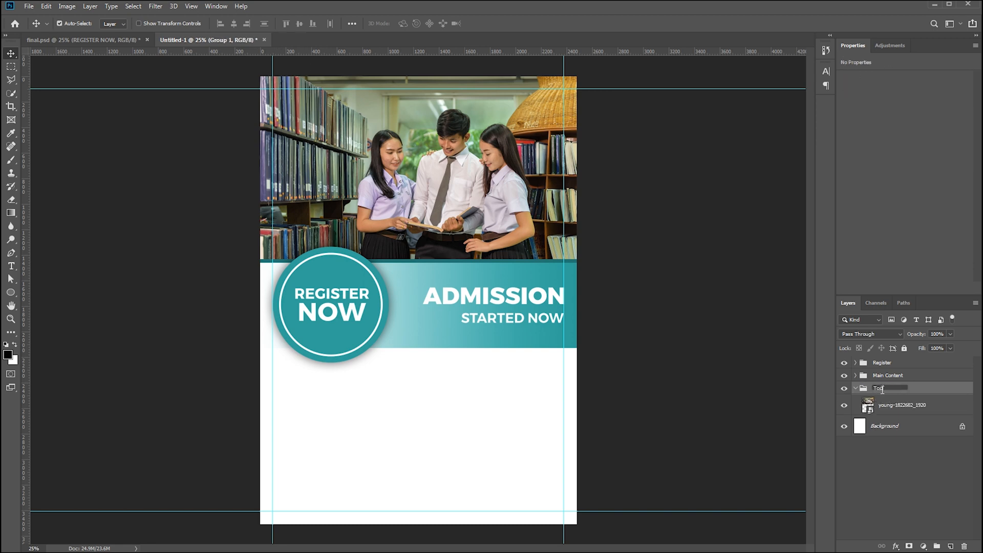
{"action": "type", "text": " Image"}
{"action": "key", "text": "Return"}
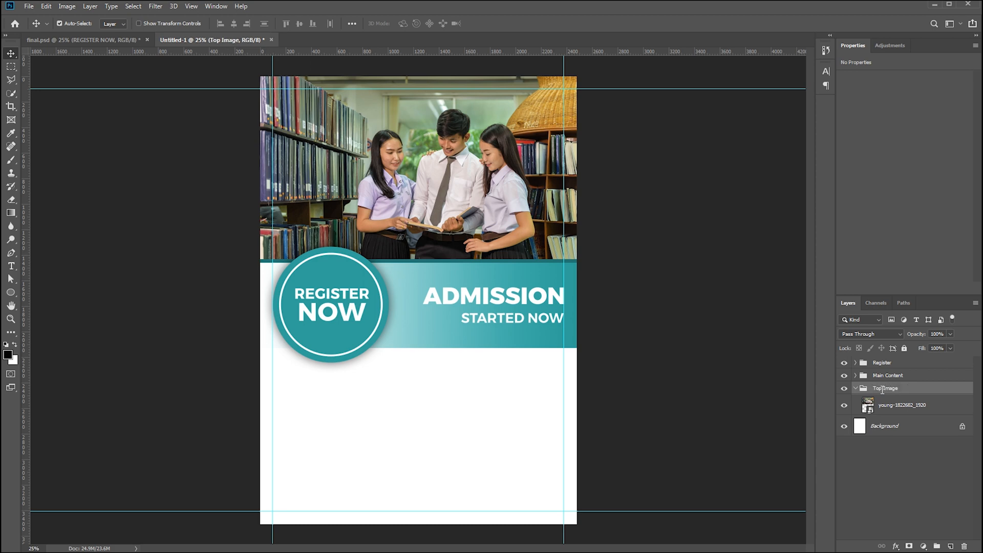
{"action": "left_click", "coordinate": [855, 388]}
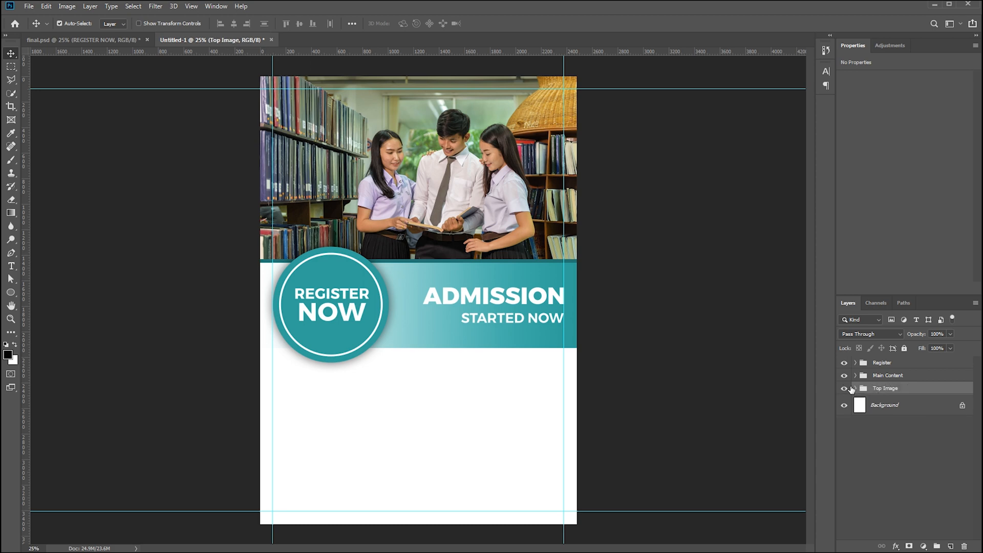
Step: Set auto-select to Group and copy the Logo group from final.psd into the new flyer's corner above the photo
{"action": "left_click", "coordinate": [93, 37]}
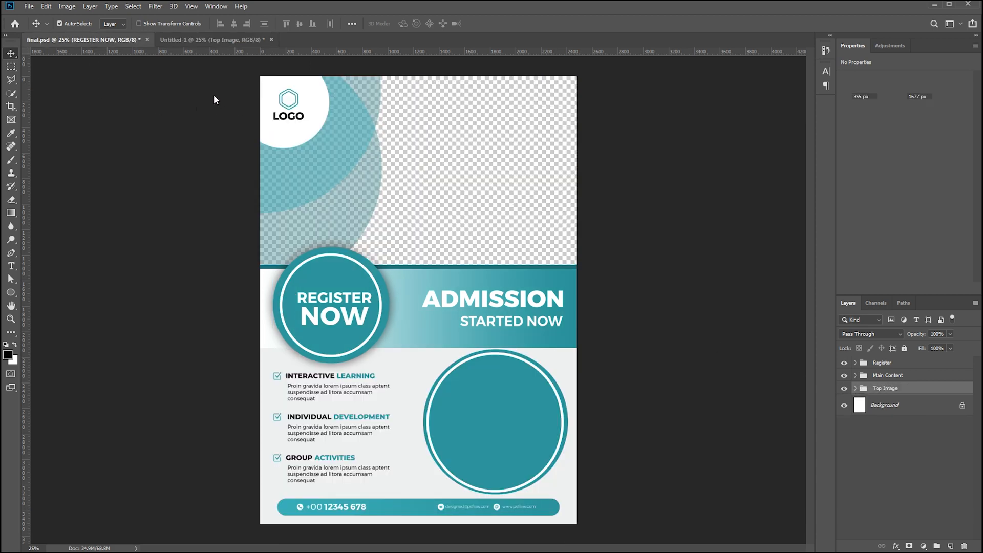
{"action": "left_click", "coordinate": [111, 23]}
{"action": "left_click", "coordinate": [110, 34]}
{"action": "mouse_move", "coordinate": [306, 104]}
{"action": "left_mouse_down"}
{"action": "mouse_move", "coordinate": [227, 42]}
{"action": "mouse_move", "coordinate": [306, 90]}
{"action": "mouse_move", "coordinate": [290, 108]}
{"action": "left_mouse_up"}
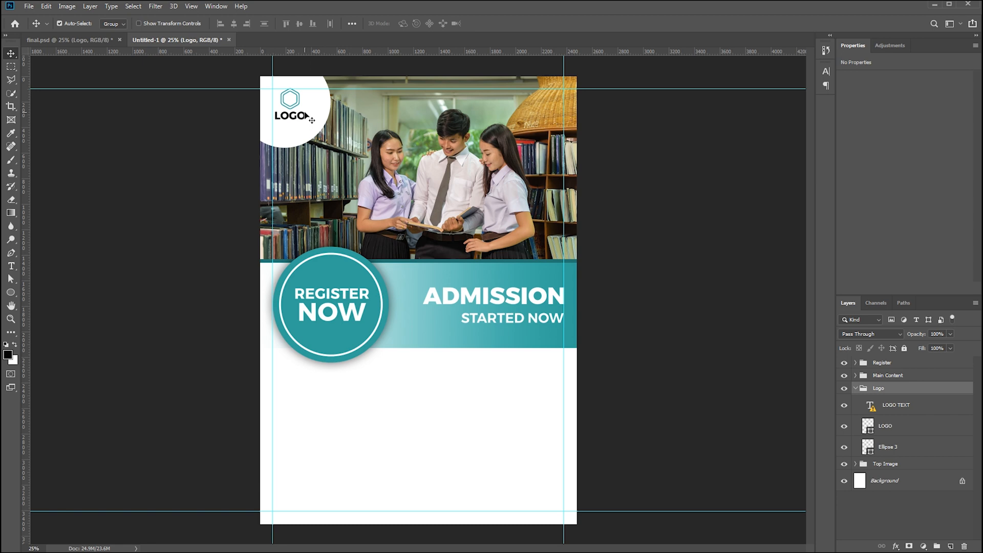
{"action": "left_click", "coordinate": [855, 389]}
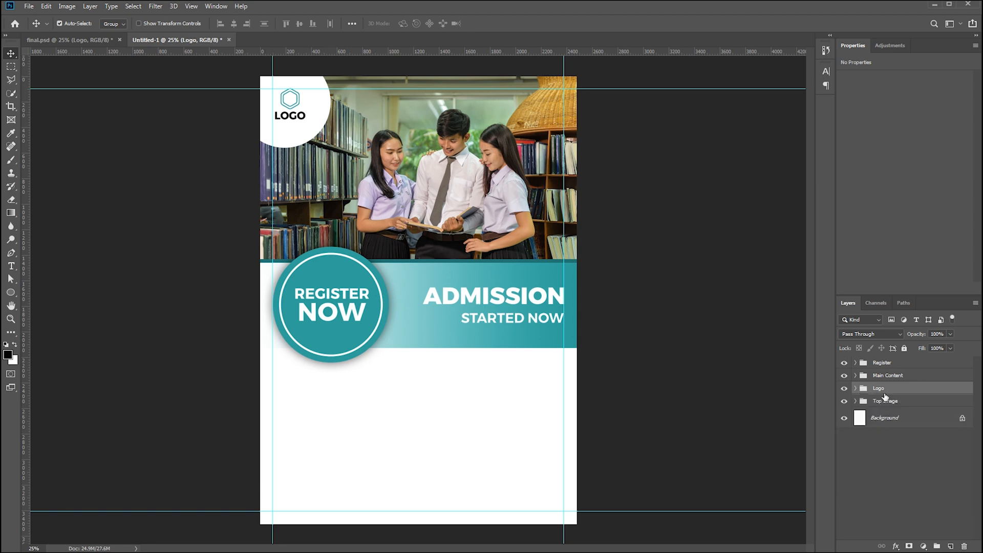
{"action": "left_click", "coordinate": [174, 225]}
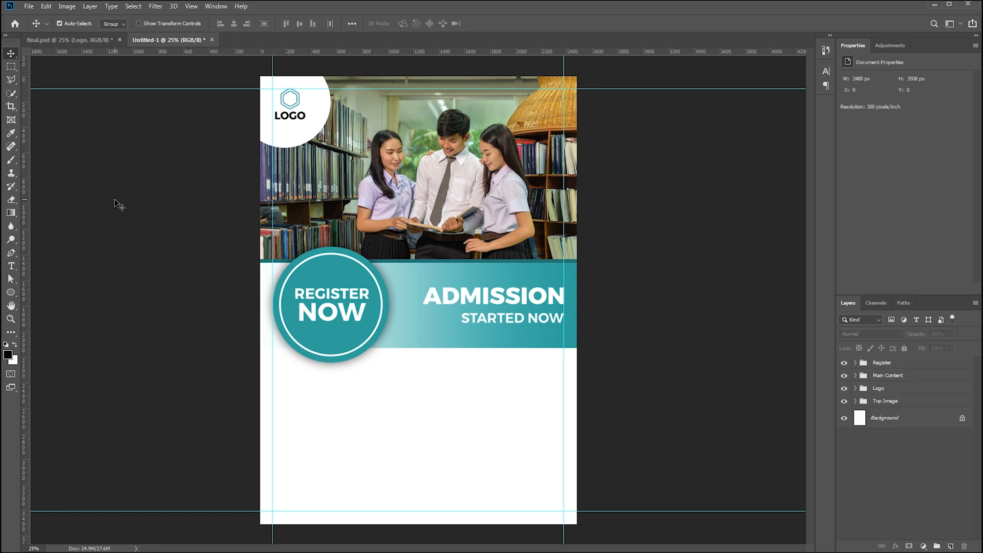
Step: Draw a circle about 1476 px wide over the photo's logo corner and fill it with teal sampled from the REGISTER NOW badge
{"action": "left_click", "coordinate": [10, 293]}
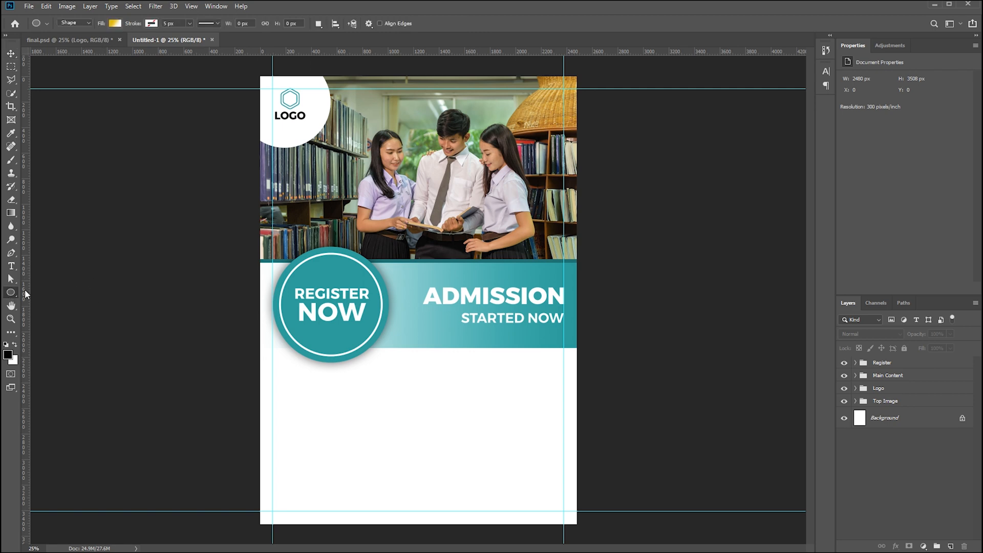
{"action": "left_click_drag", "start_coordinate": [196, 69], "coordinate": [395, 324]}
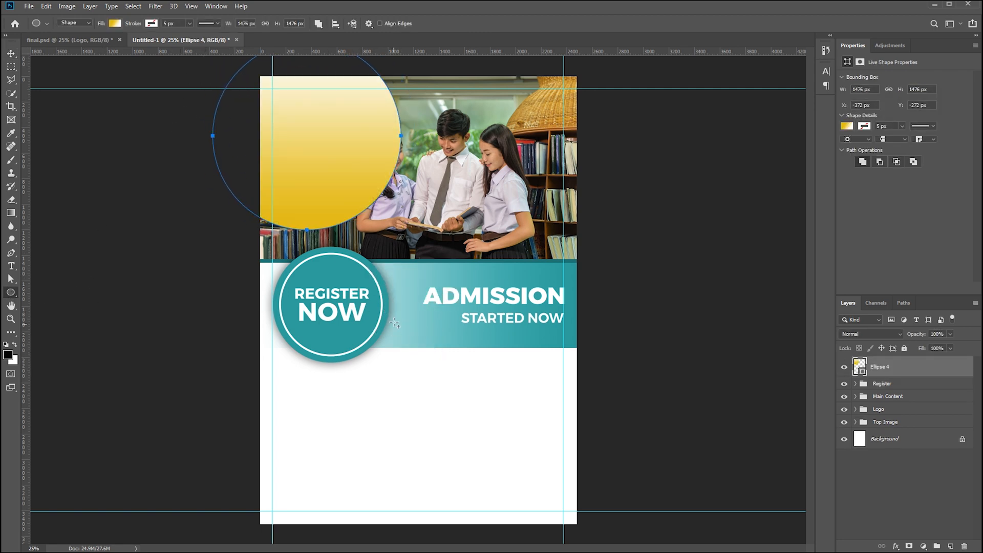
{"action": "left_click", "coordinate": [847, 126]}
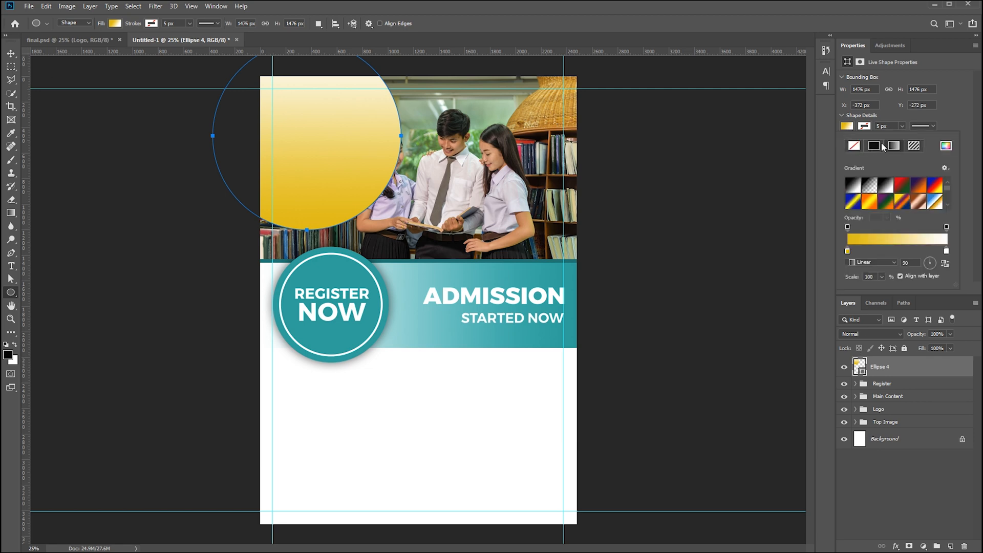
{"action": "left_click", "coordinate": [875, 146]}
{"action": "left_click", "coordinate": [945, 145]}
{"action": "left_click", "coordinate": [355, 276]}
{"action": "key", "text": "Return"}
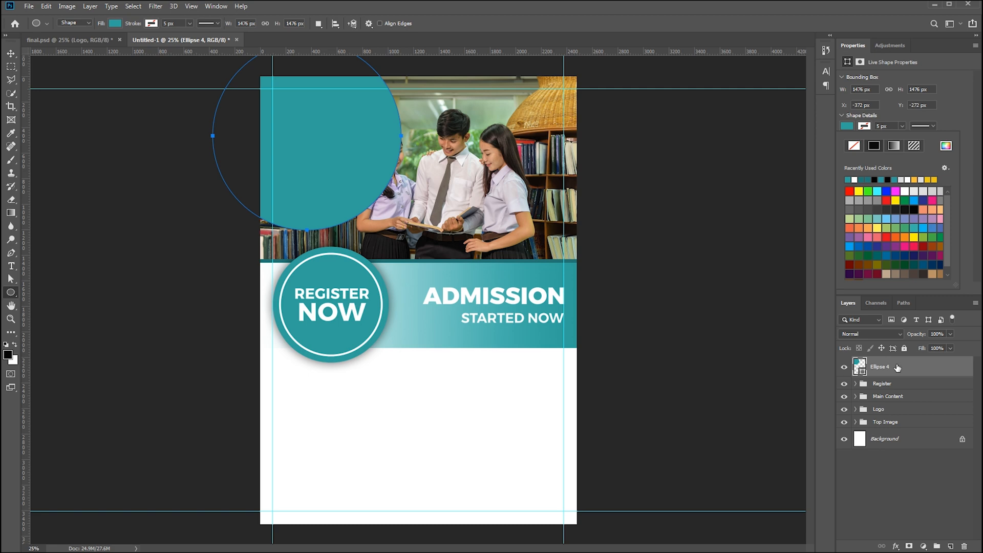
Step: Place the Ellipse 4 circle below the Logo group and give it 50% opacity with the Screen blend mode
{"action": "left_click_drag", "start_coordinate": [902, 372], "coordinate": [904, 400]}
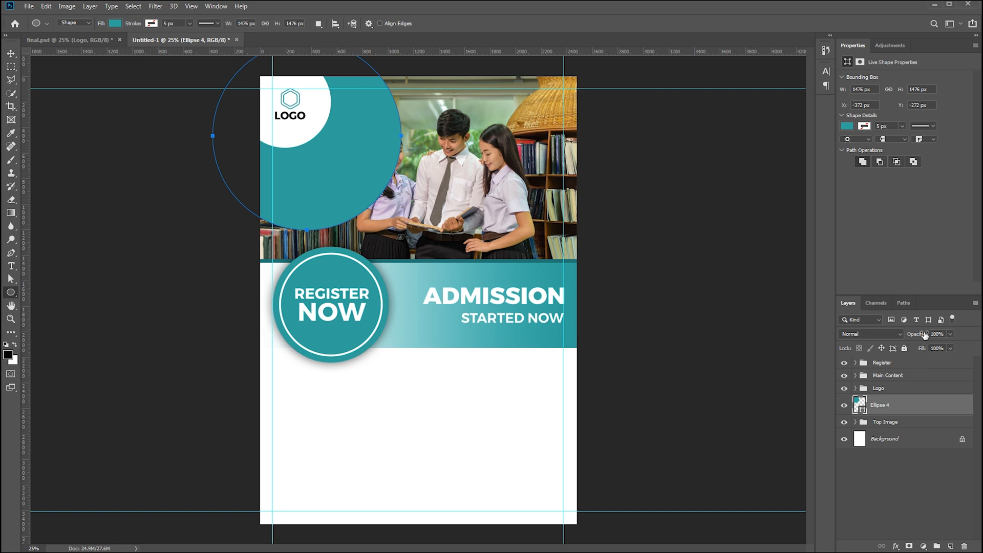
{"action": "type", "text": "50"}
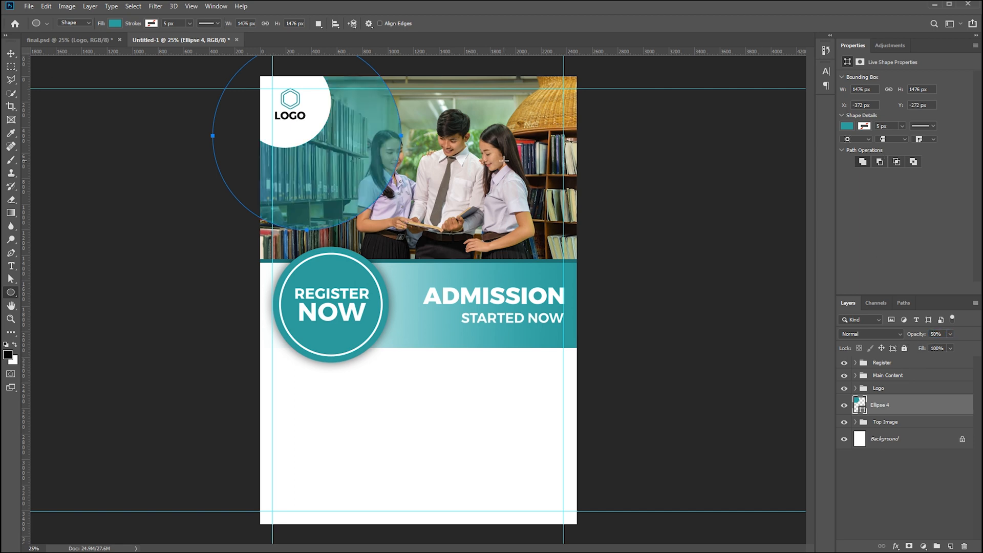
{"action": "type", "text": "v"}
{"action": "left_click", "coordinate": [865, 334]}
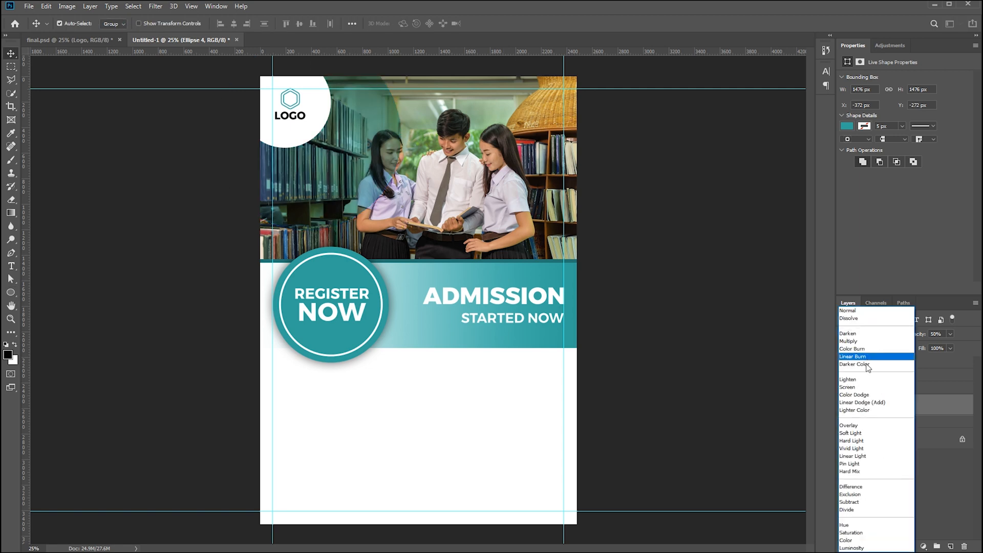
{"action": "left_click", "coordinate": [866, 392]}
Step: Duplicate the translucent circle, enlarge the copy to about 112% and position it lower so it overlaps the original
{"action": "left_click_drag", "start_coordinate": [363, 169], "coordinate": [321, 212]}
{"action": "key", "text": "ctrl+t"}
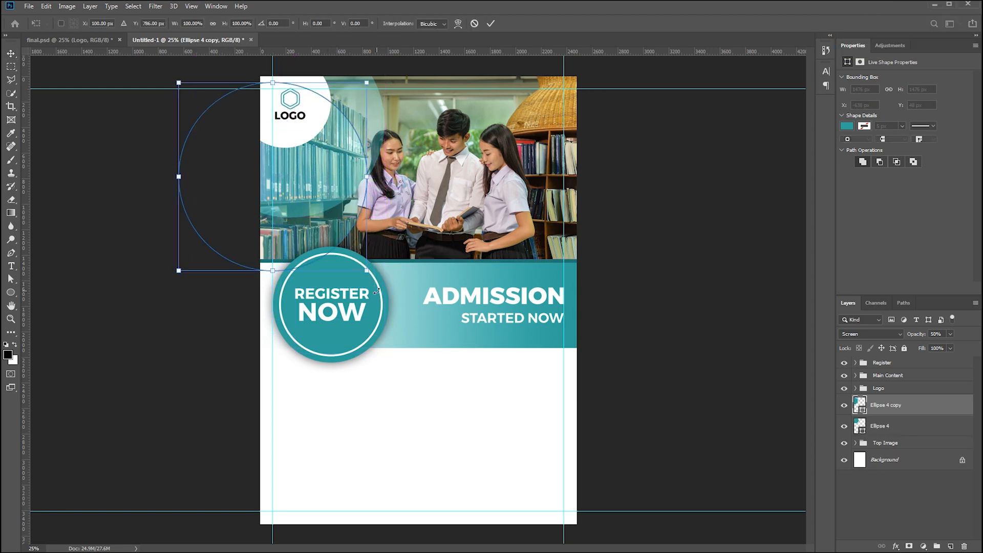
{"action": "left_click_drag", "start_coordinate": [367, 271], "coordinate": [389, 293]}
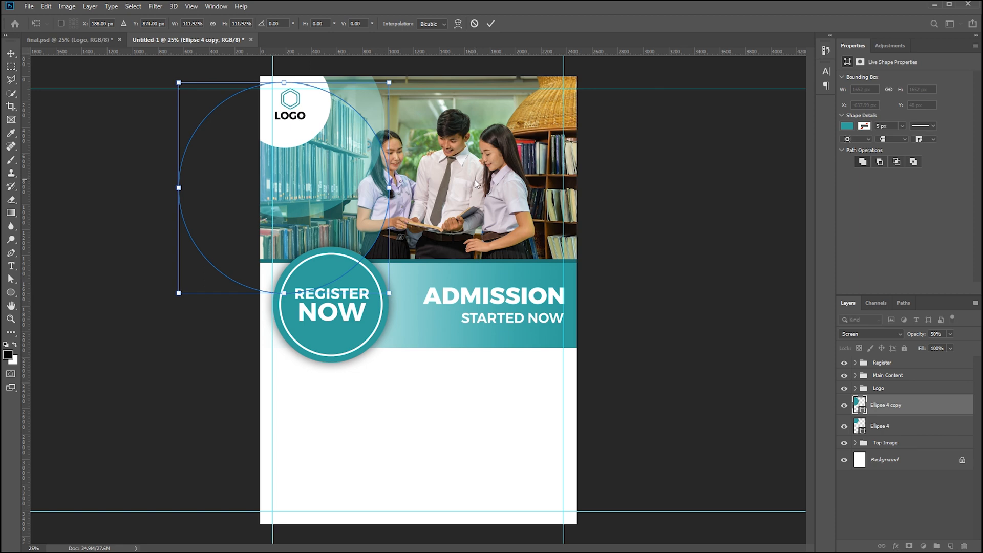
{"action": "left_click_drag", "start_coordinate": [323, 184], "coordinate": [315, 187]}
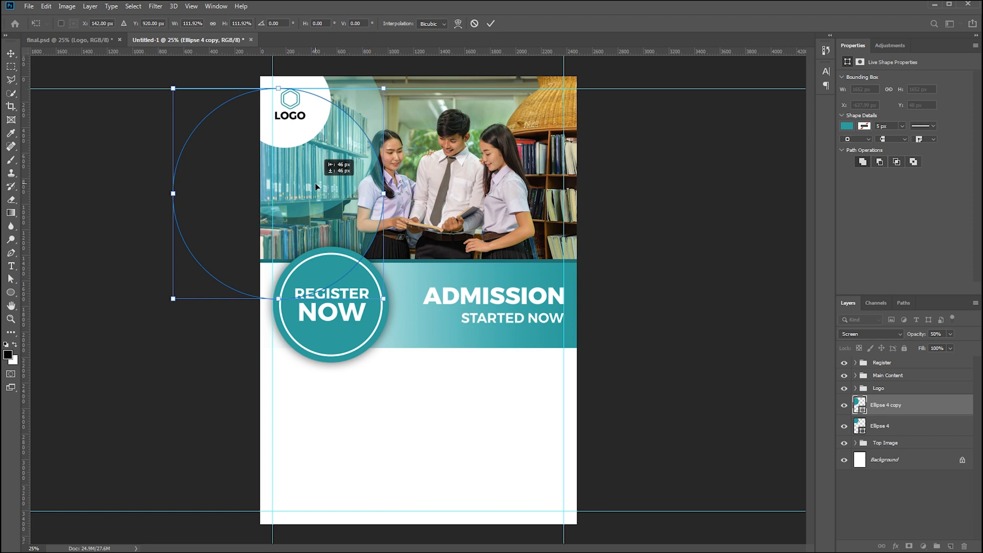
{"action": "left_click_drag", "start_coordinate": [316, 187], "coordinate": [315, 183]}
{"action": "key", "text": "Return"}
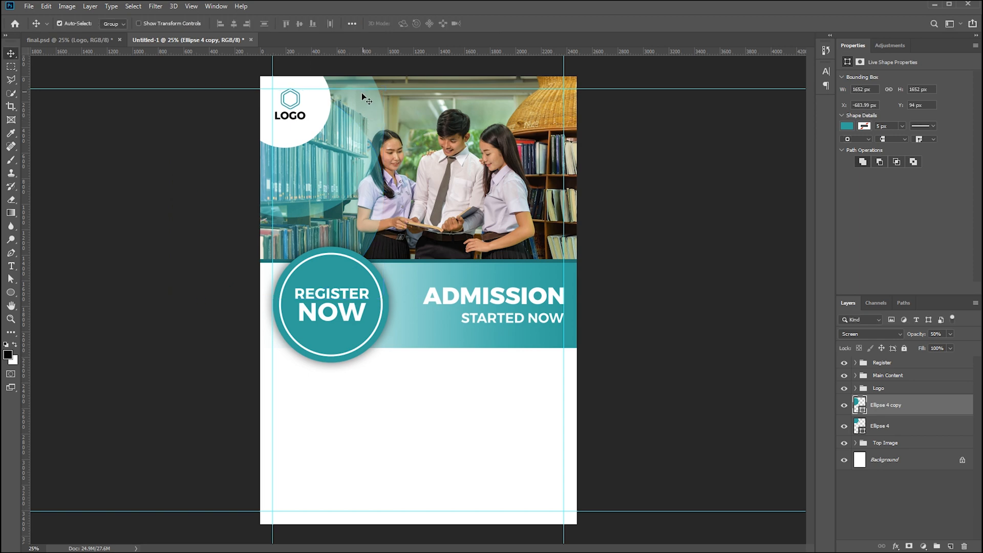
Step: Group Ellipse 4 and its copy under the name Shapes
{"action": "key", "text": "alt+bracketleft"}
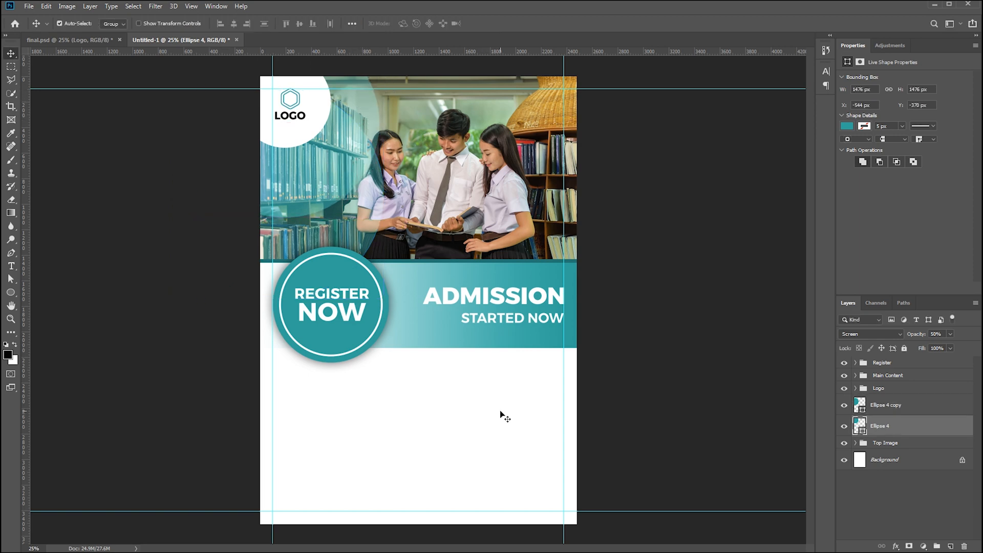
{"action": "left_click", "coordinate": [885, 403], "text": "shift"}
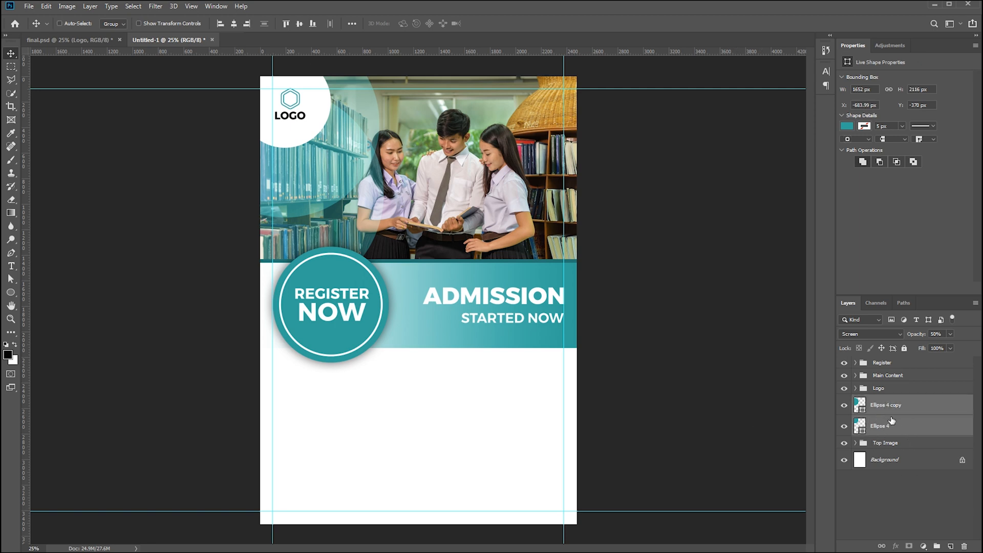
{"action": "key", "text": "ctrl+g"}
{"action": "double_click", "coordinate": [880, 402]}
{"action": "type", "text": "Lo"}
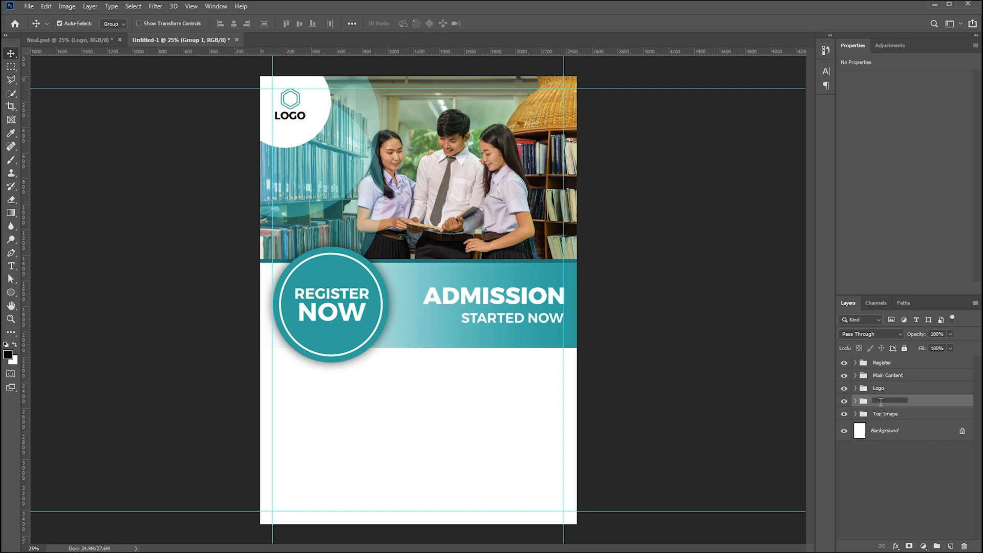
{"action": "type", "text": "apes"}
{"action": "key", "text": "Return"}
{"action": "left_click", "coordinate": [199, 306]}
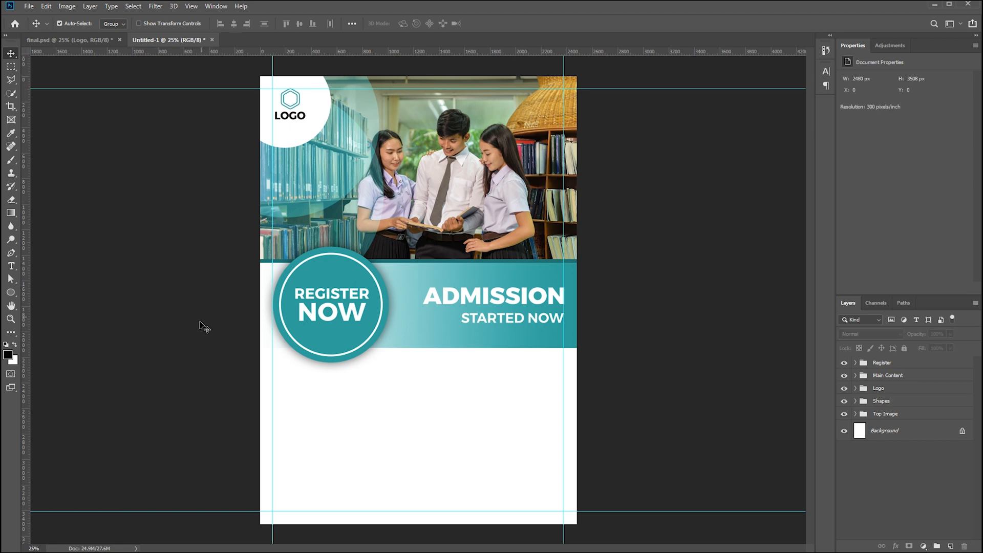
{"action": "left_click", "coordinate": [11, 291]}
{"action": "left_click_drag", "start_coordinate": [452, 370], "coordinate": [545, 518]}
{"action": "key", "text": "ctrl+z"}
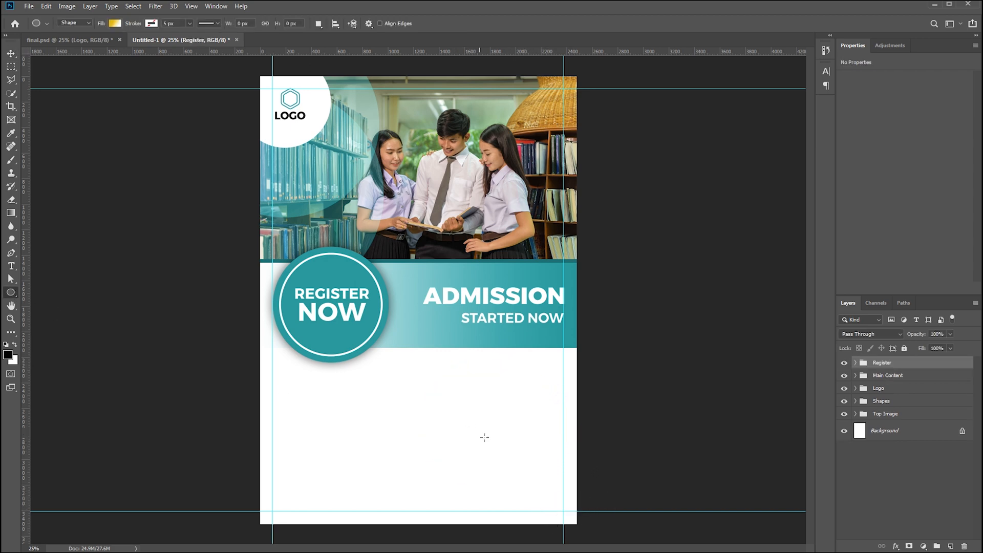
Step: Copy the Contact group from final.psd into the new flyer along the page's lower margin and collapse the group
{"action": "key", "text": "v"}
{"action": "left_click", "coordinate": [69, 40]}
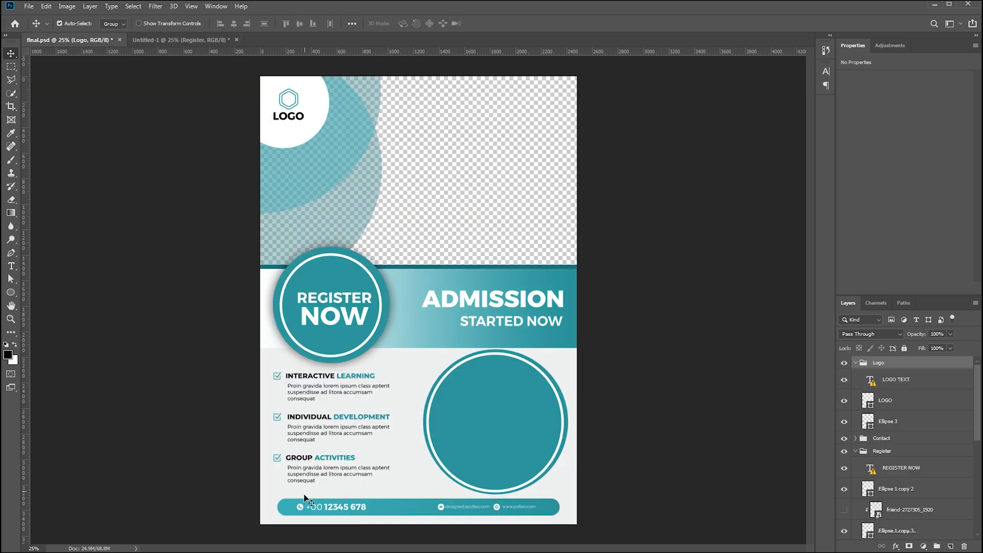
{"action": "left_click_drag", "start_coordinate": [305, 508], "coordinate": [420, 512]}
{"action": "left_click", "coordinate": [211, 361]}
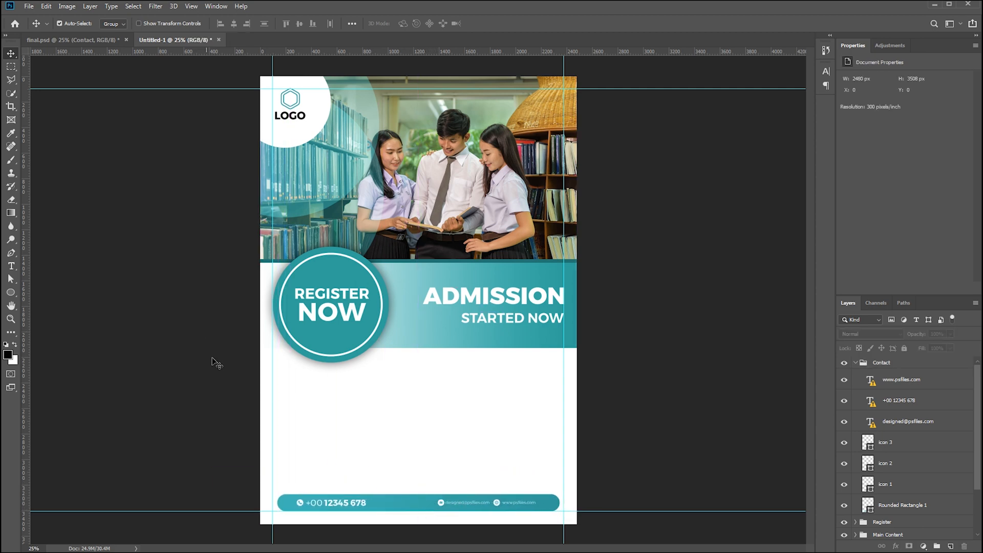
{"action": "scroll", "coordinate": [911, 464], "scroll_direction": "down", "scroll_amount": 4}
{"action": "scroll", "coordinate": [911, 465], "scroll_direction": "up", "scroll_amount": 4}
{"action": "left_click", "coordinate": [855, 363]}
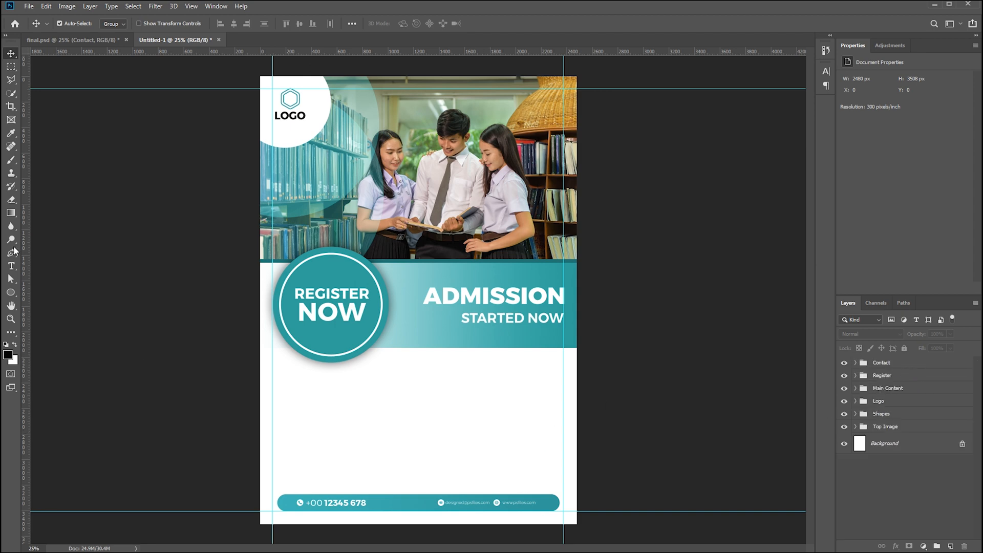
Step: Draw a circle in the white area below ADMISSION, against the vertical margin guide, and enlarge it to about 1058 px
{"action": "left_click", "coordinate": [11, 292]}
{"action": "left_click_drag", "start_coordinate": [443, 372], "coordinate": [560, 502]}
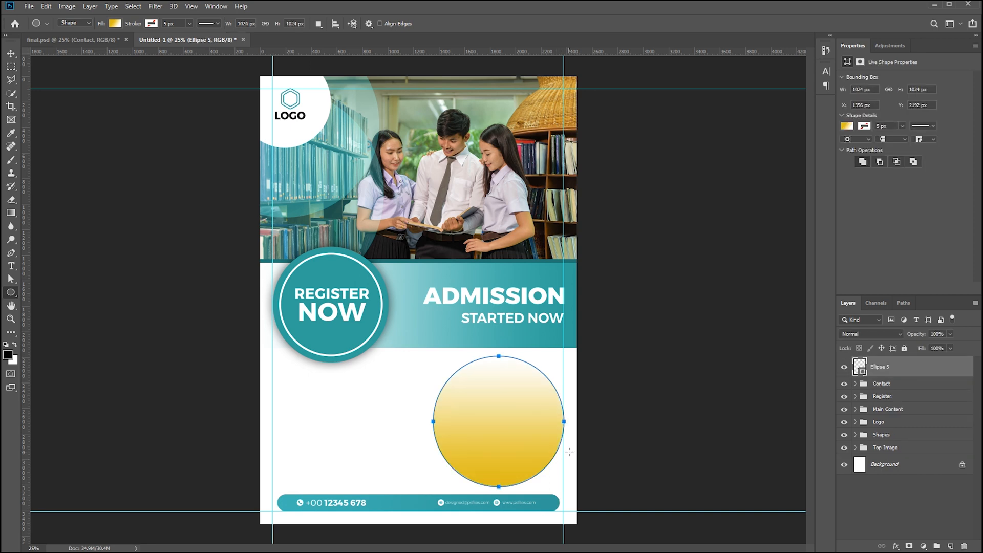
{"action": "key", "text": "ctrl+t"}
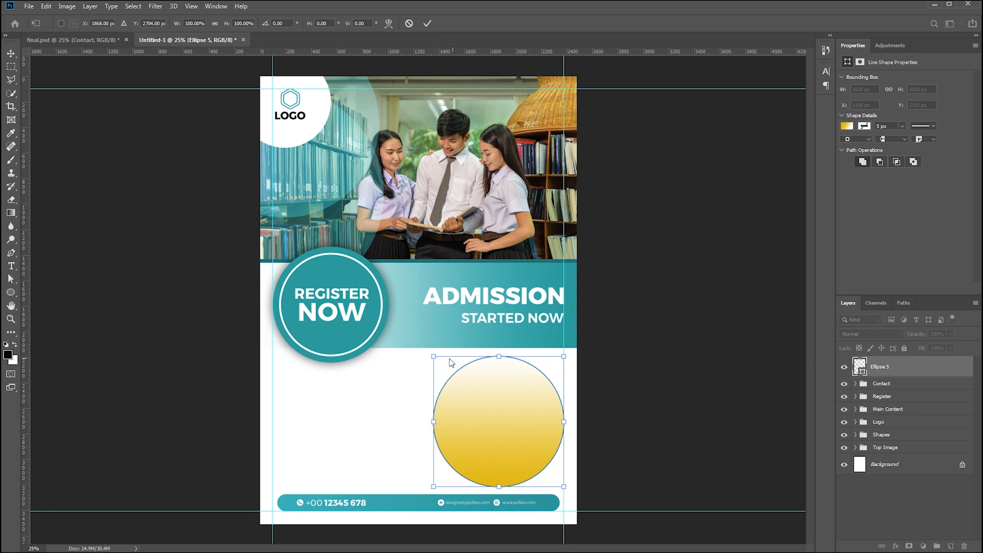
{"action": "left_click_drag", "start_coordinate": [434, 357], "coordinate": [436, 358]}
{"action": "key", "text": "Escape"}
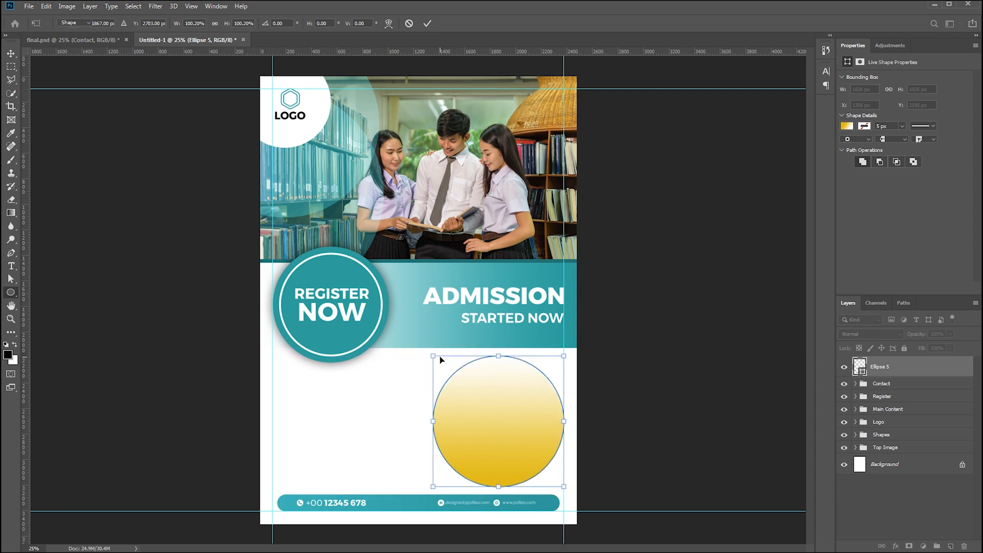
{"action": "key", "text": "ctrl+t"}
{"action": "left_click_drag", "start_coordinate": [433, 357], "coordinate": [431, 354]}
{"action": "key", "text": "Return"}
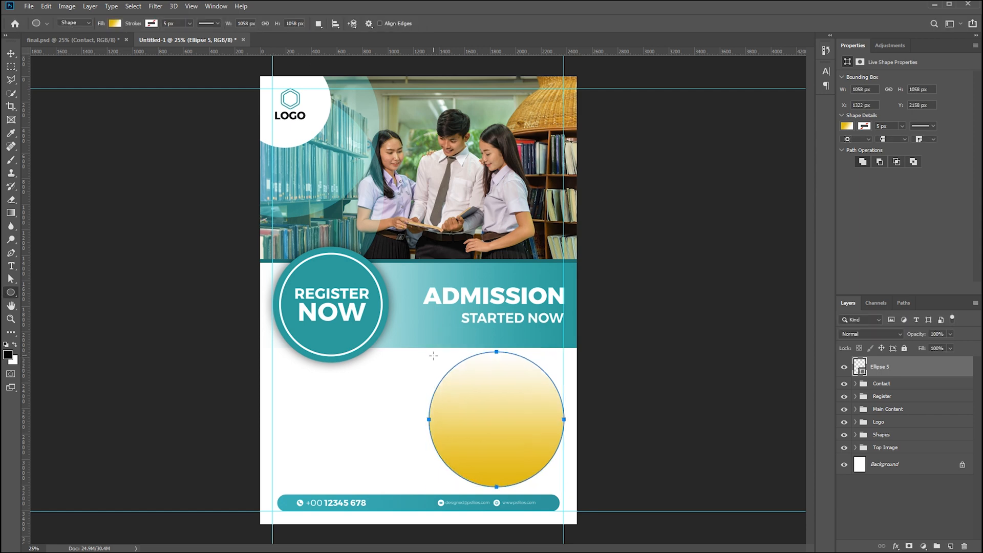
Step: Nudge the new circle down slightly to a Y position of 2174 px
{"action": "left_click", "coordinate": [10, 53]}
{"action": "key", "text": "Down"}
{"action": "key", "text": "Down"}
{"action": "key", "text": "Down"}
{"action": "key", "text": "Down"}
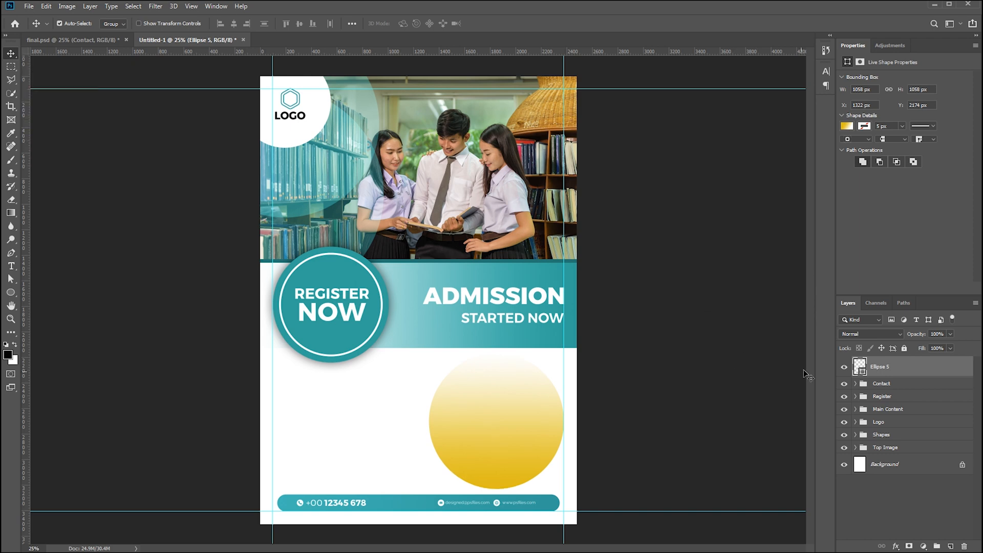
Step: Fill the Ellipse 5 circle with solid teal sampled from the edge of the ADMISSION banner
{"action": "key", "text": "u"}
{"action": "left_click", "coordinate": [848, 127]}
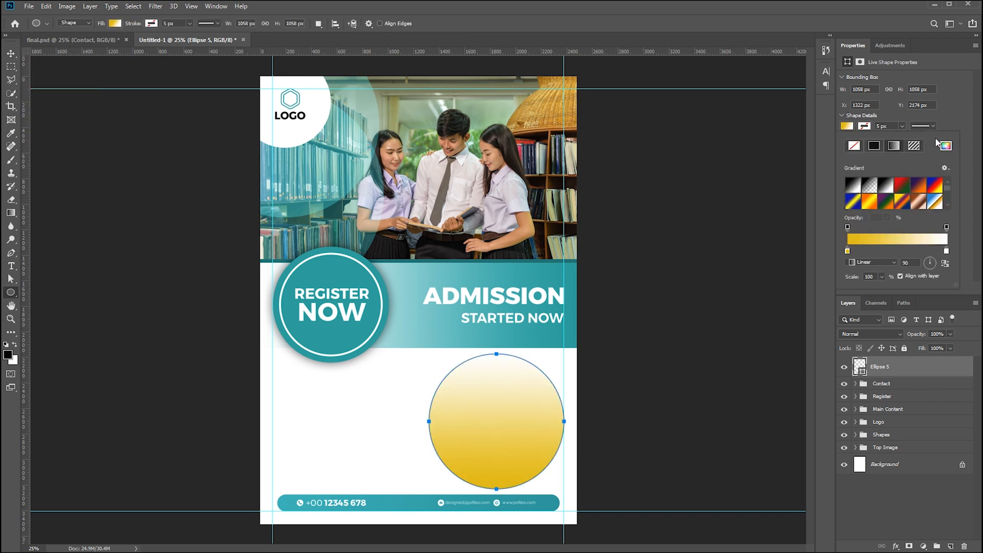
{"action": "left_click", "coordinate": [945, 146]}
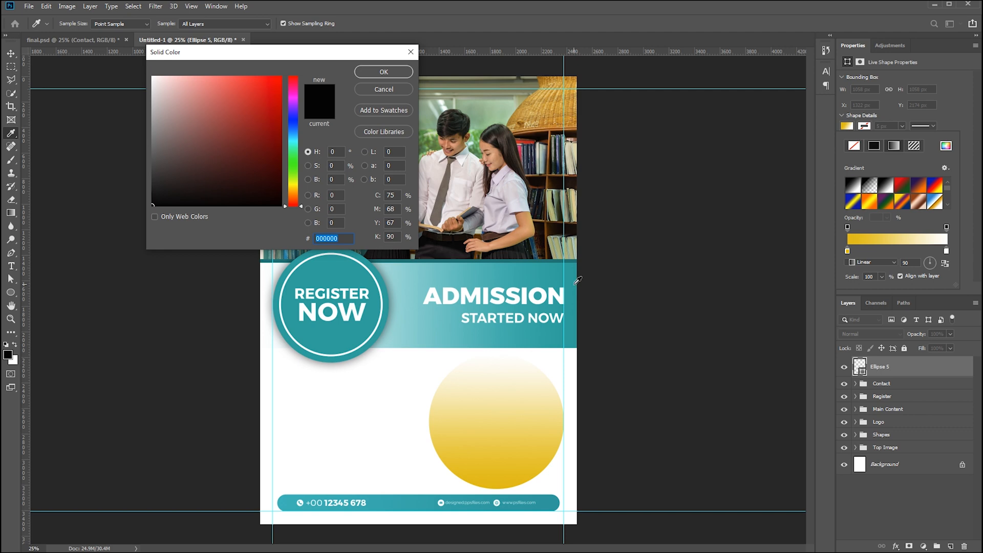
{"action": "left_click", "coordinate": [576, 281]}
{"action": "key", "text": "Return"}
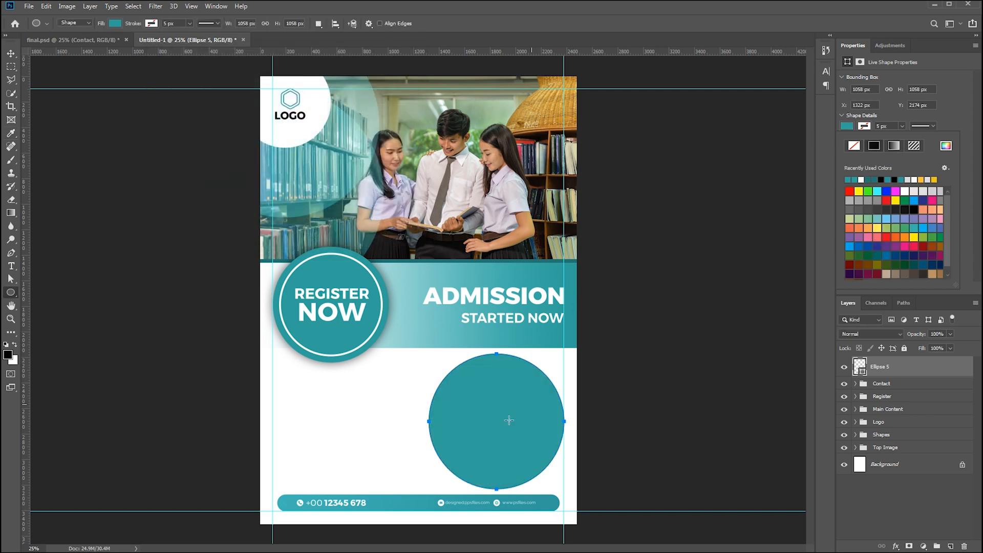
{"action": "key", "text": "Return"}
Step: Duplicate the Ellipse 5 circle and scale the copy about its centre to roughly 94%
{"action": "key", "text": "v"}
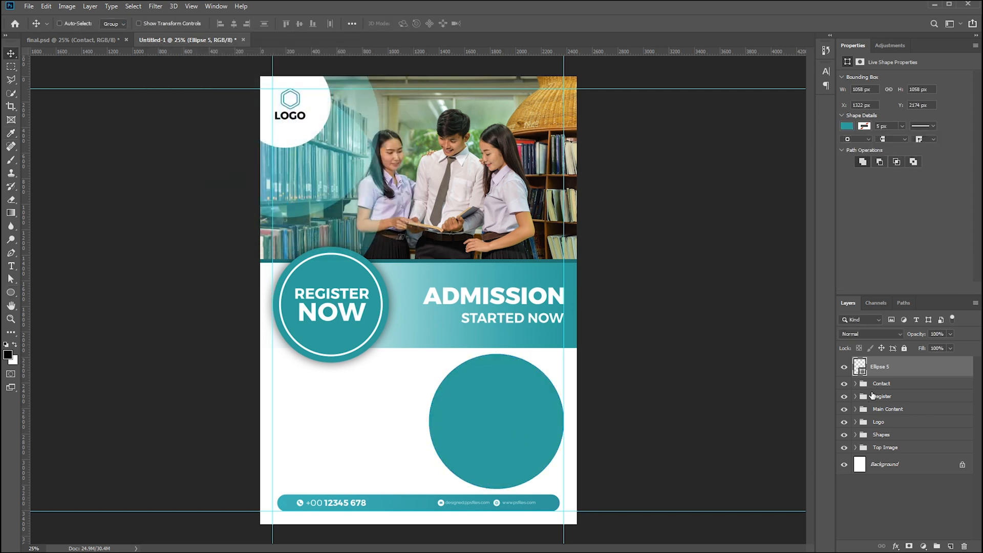
{"action": "key", "text": "ctrl+j"}
{"action": "key", "text": "ctrl+t"}
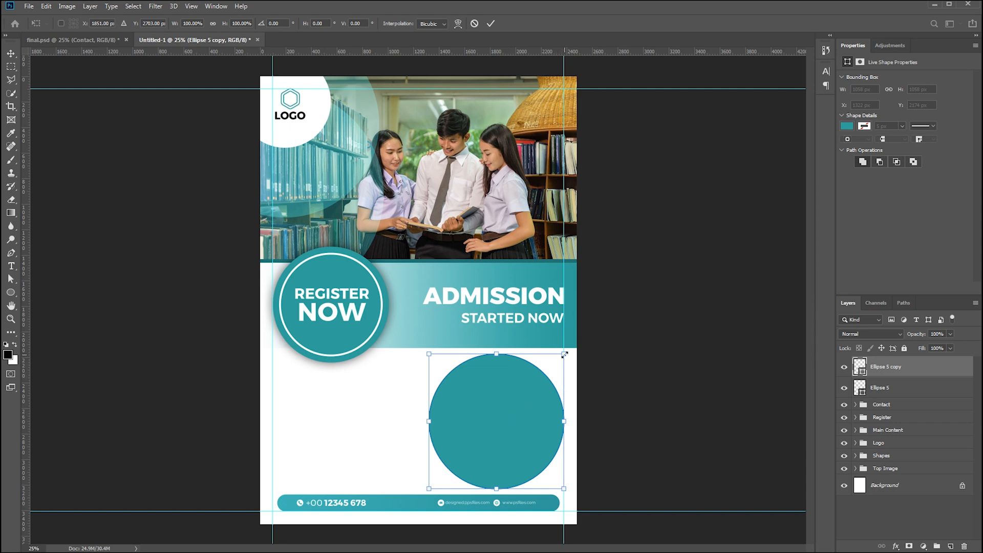
{"action": "left_click_drag", "start_coordinate": [564, 354], "coordinate": [560, 357]}
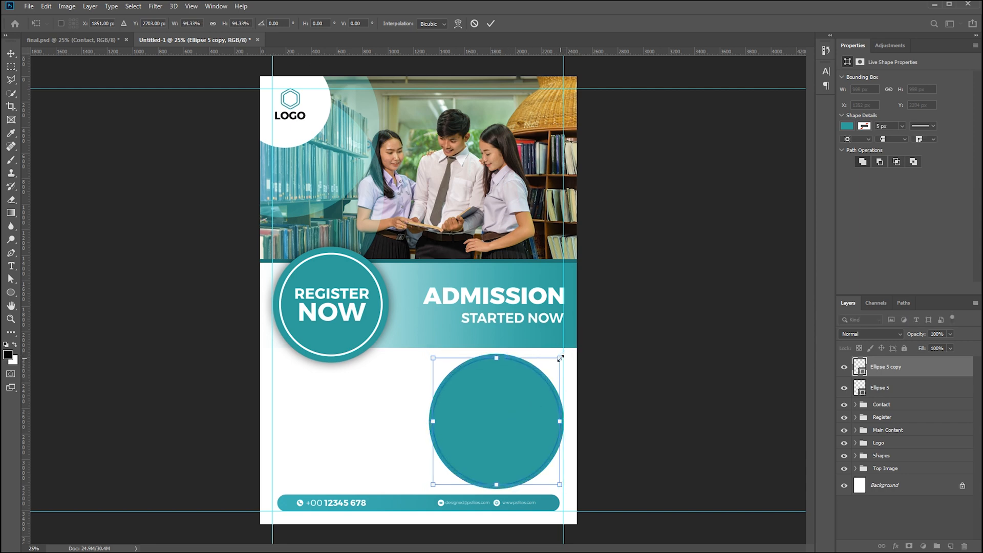
{"action": "key", "text": "Return"}
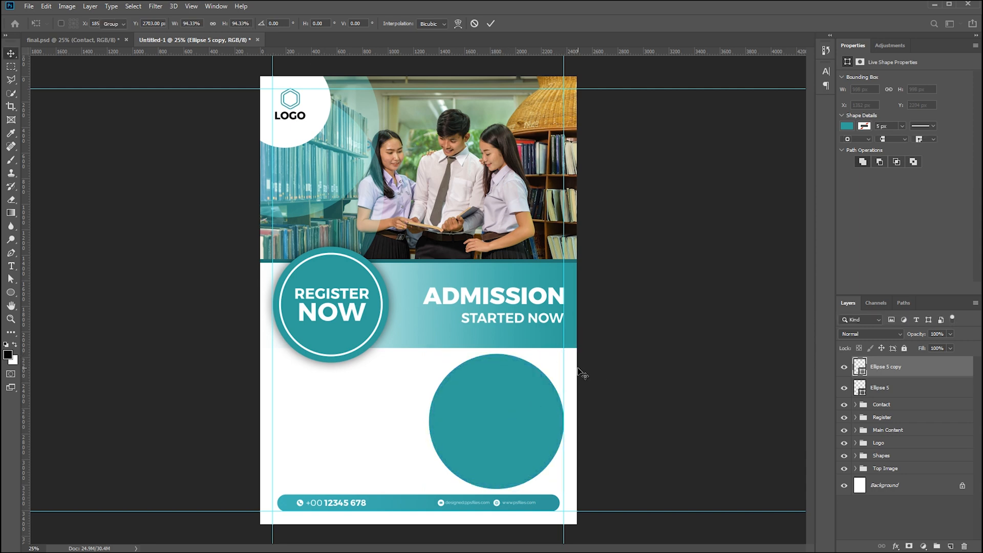
Step: Give the smaller inner circle a white outline 15 px wide
{"action": "left_click", "coordinate": [867, 127]}
{"action": "left_click", "coordinate": [848, 179]}
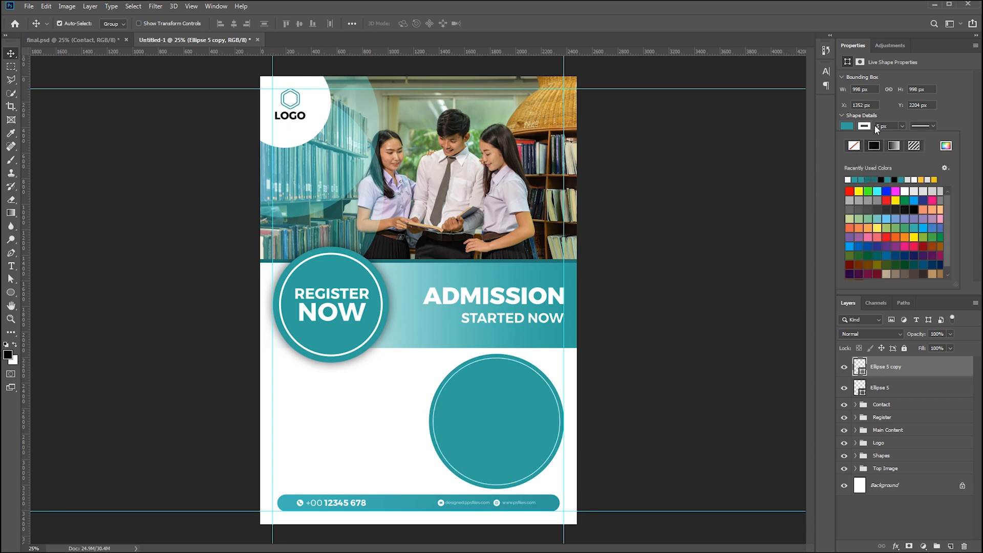
{"action": "left_click", "coordinate": [878, 126]}
{"action": "type", "text": "15"}
{"action": "key", "text": "Return"}
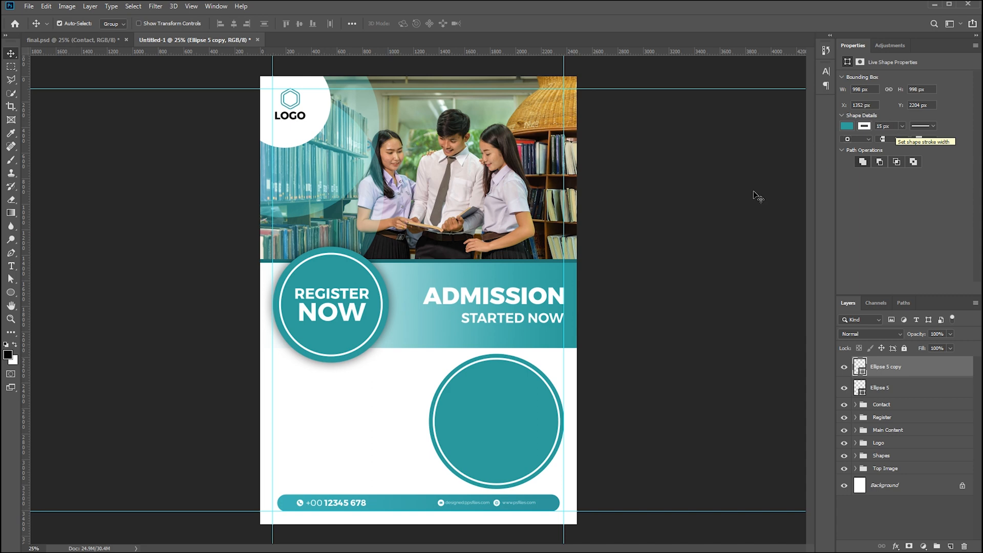
{"action": "left_click", "coordinate": [635, 346]}
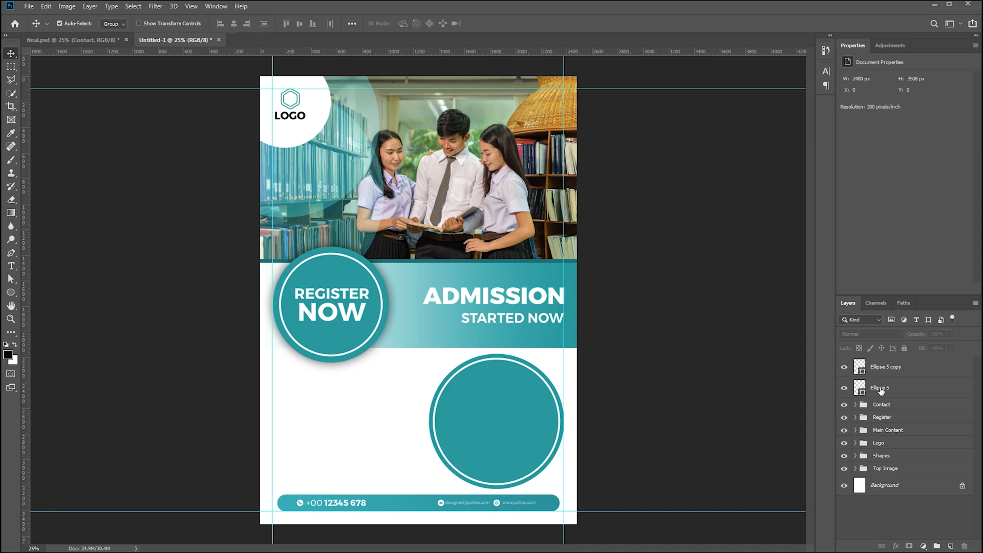
Step: Duplicate the white-outlined inner circle layer, Ellipse 5 copy
{"action": "left_click", "coordinate": [879, 388]}
{"action": "left_click", "coordinate": [885, 370]}
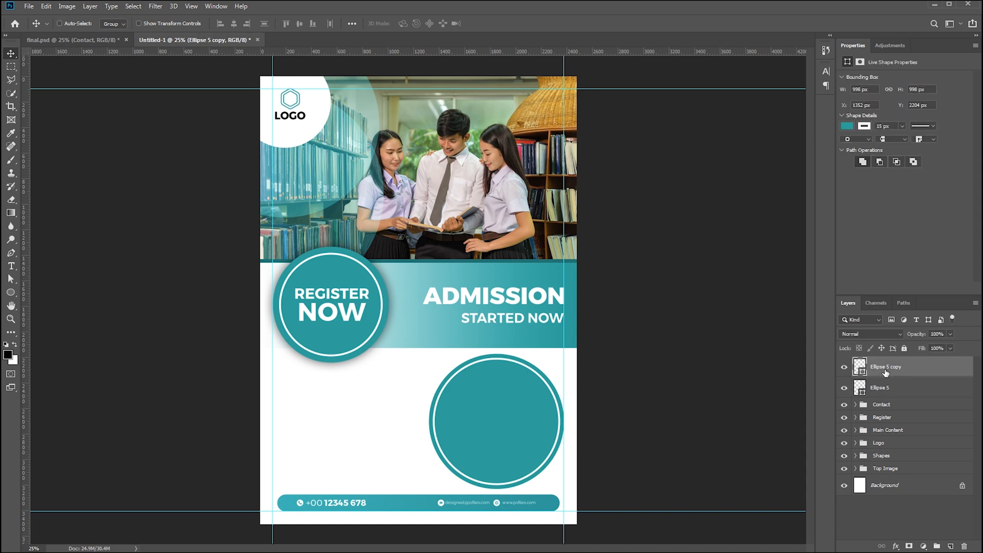
{"action": "key", "text": "ctrl+j"}
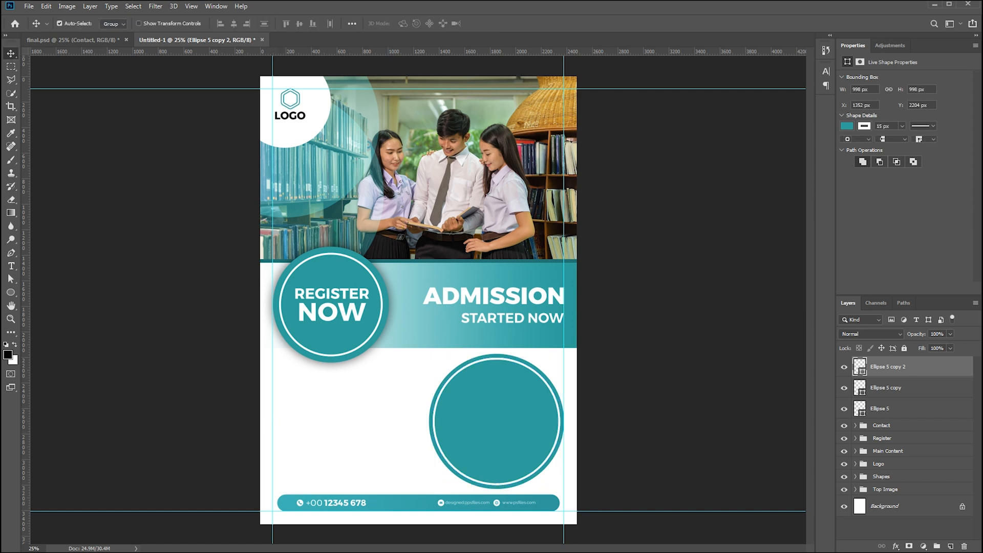
Step: Place the graduates photo friend-2727305_1920 over the picture circle and clip it to the Ellipse 5 copy 2 layer
{"action": "left_click_drag", "start_coordinate": [291, 285], "coordinate": [490, 413]}
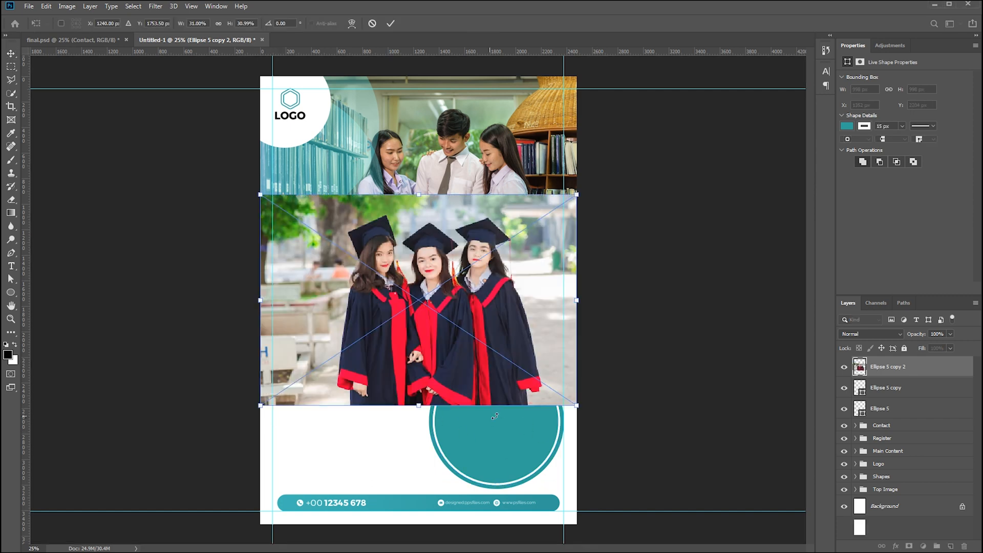
{"action": "left_click_drag", "start_coordinate": [472, 331], "coordinate": [493, 436]}
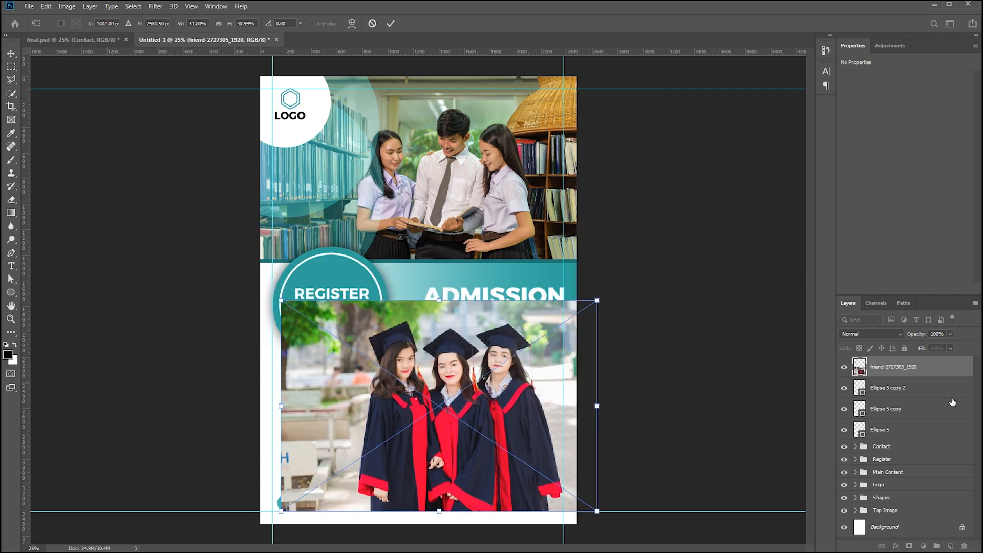
{"action": "key", "text": "Return"}
{"action": "left_click", "coordinate": [867, 376], "text": "alt"}
Step: Scale the clipped graduates photo to 21.25% and position it so all three graduates sit inside the circle
{"action": "key", "text": "ctrl+t"}
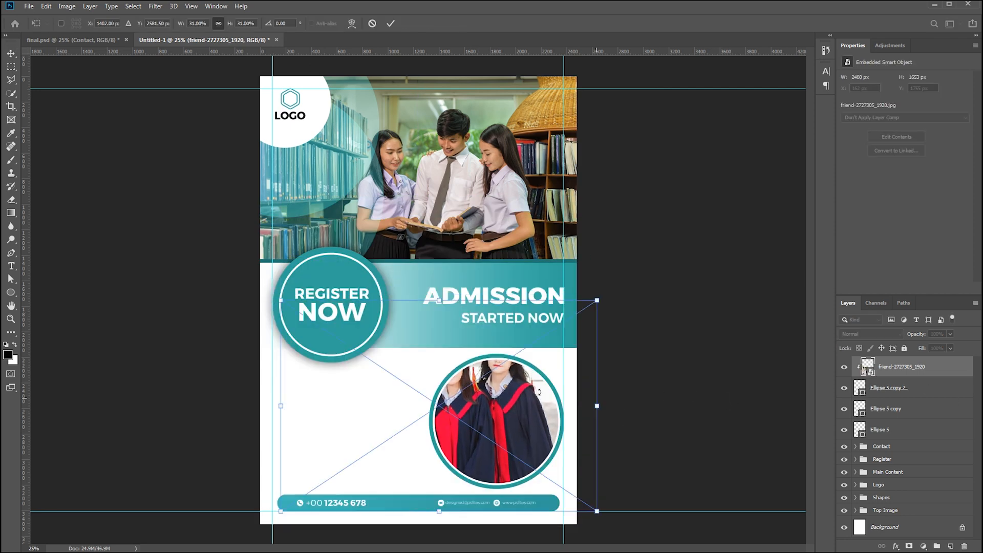
{"action": "left_click_drag", "start_coordinate": [278, 296], "coordinate": [381, 367]}
{"action": "left_click_drag", "start_coordinate": [489, 404], "coordinate": [487, 393]}
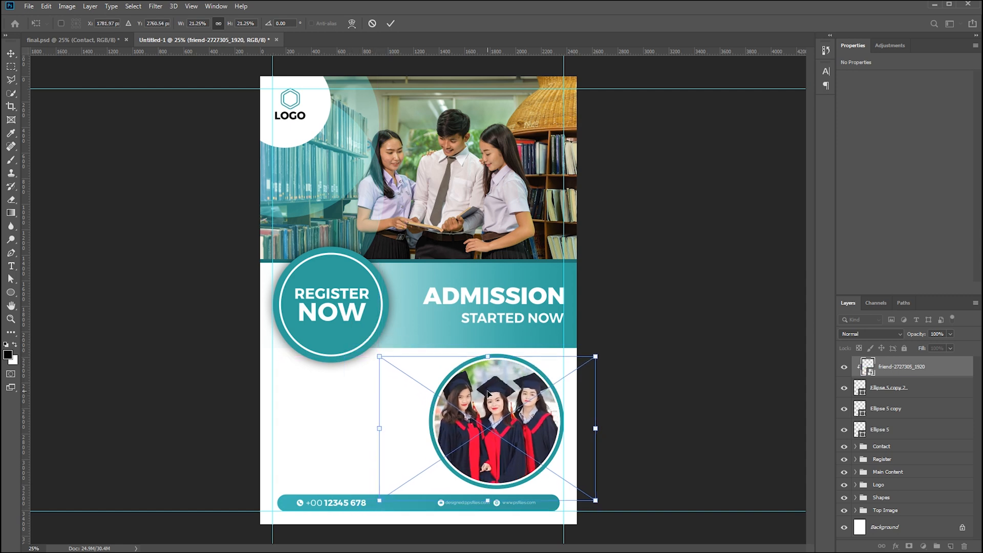
{"action": "key", "text": "Return"}
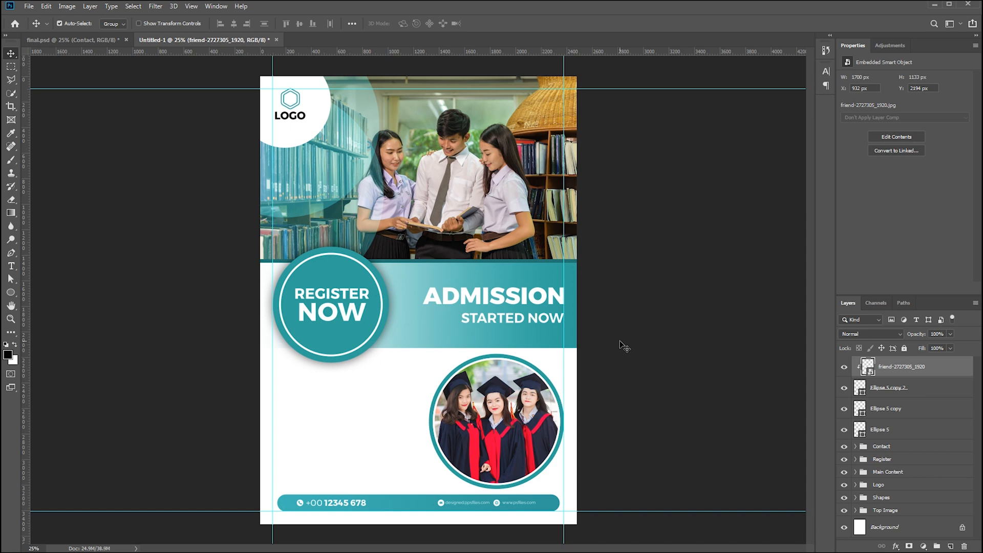
{"action": "left_click", "coordinate": [621, 344]}
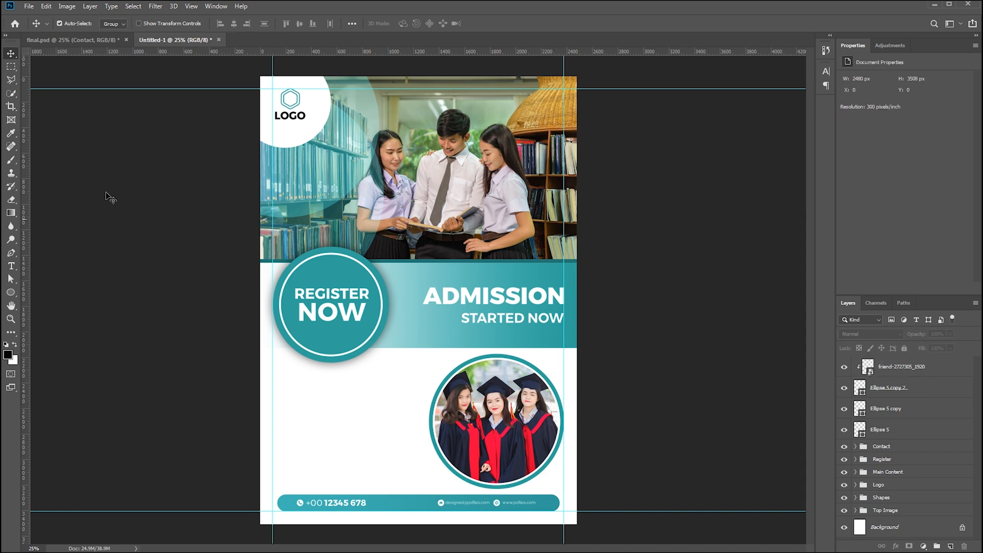
Step: Copy the Specialities group from final.psd into the Untitled-1 flyer document
{"action": "left_click", "coordinate": [65, 38]}
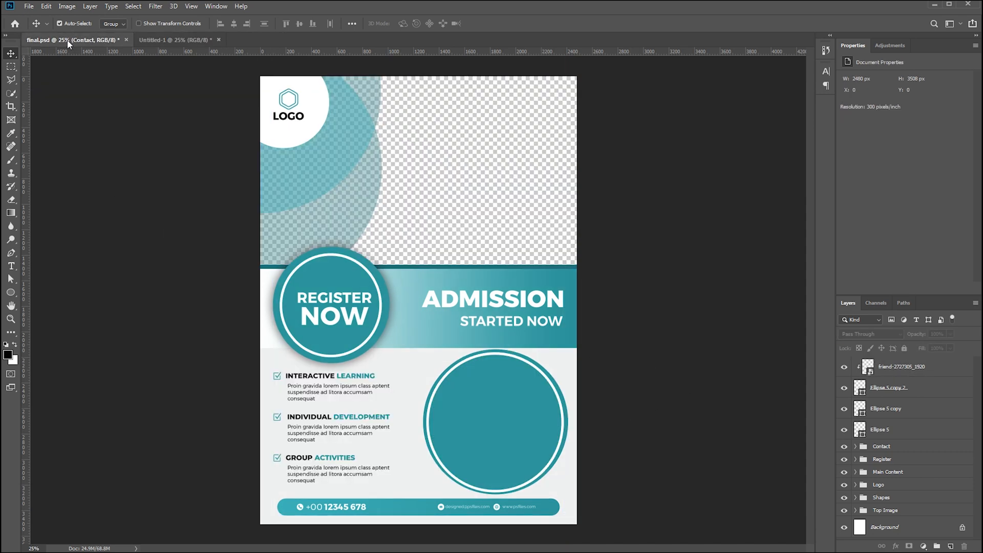
{"action": "left_click", "coordinate": [287, 378]}
{"action": "left_click_drag", "start_coordinate": [288, 378], "coordinate": [364, 430]}
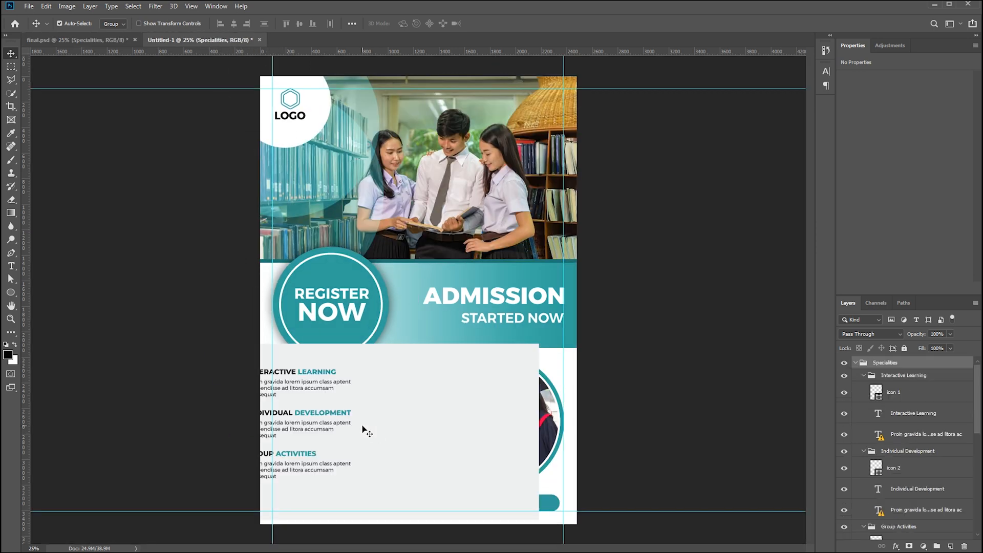
Step: Collapse the Specialities group and move it between the Logo and Shapes groups in the layer stack
{"action": "left_click", "coordinate": [854, 363]}
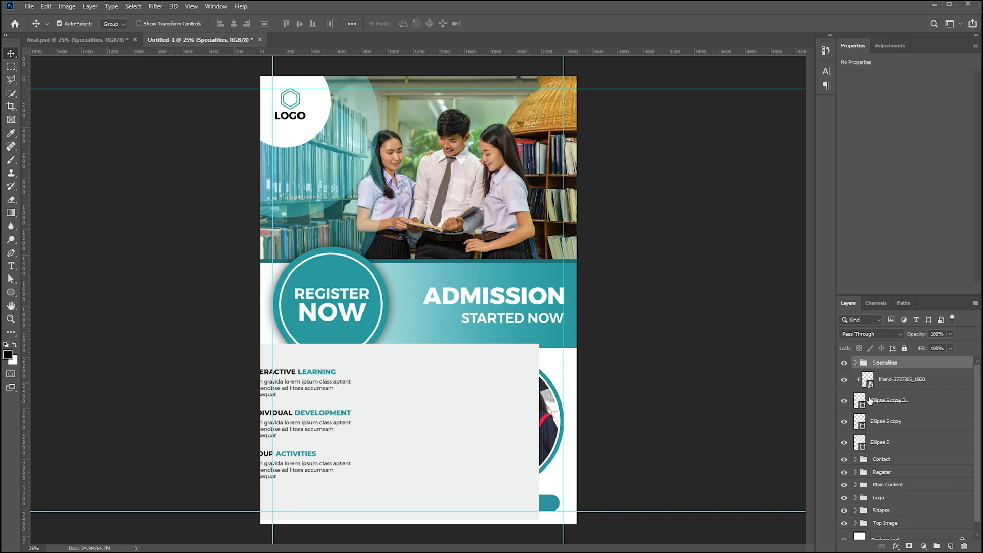
{"action": "scroll", "coordinate": [908, 384], "scroll_direction": "down", "scroll_amount": 1}
{"action": "scroll", "coordinate": [908, 386], "scroll_direction": "up", "scroll_amount": 1}
{"action": "scroll", "coordinate": [908, 386], "scroll_direction": "down", "scroll_amount": 1}
{"action": "scroll", "coordinate": [908, 383], "scroll_direction": "up", "scroll_amount": 1}
{"action": "left_click_drag", "start_coordinate": [903, 365], "coordinate": [909, 503]}
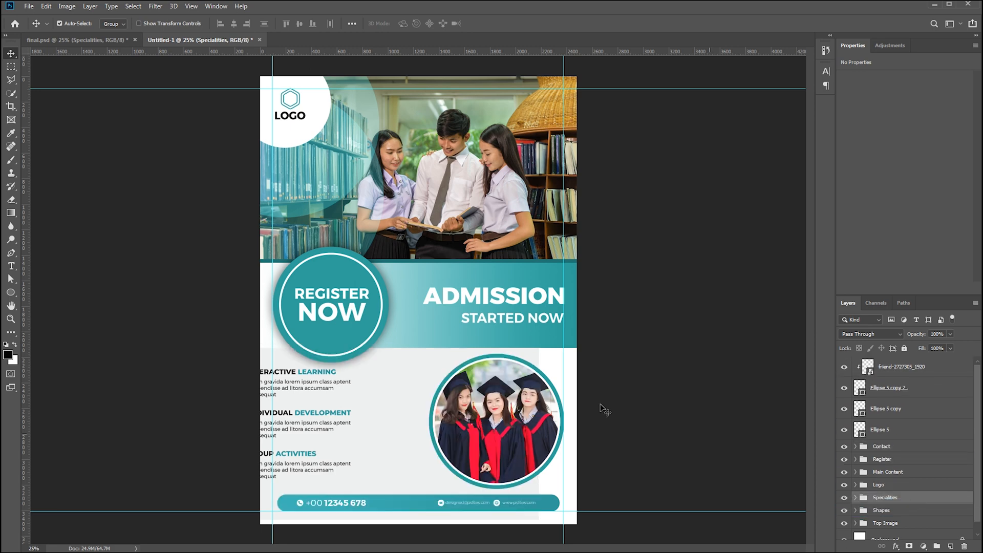
Step: Align the Specialities content with the left margin guide and nudge it down until its grey background meets the page's bottom edge
{"action": "left_click_drag", "start_coordinate": [288, 415], "coordinate": [321, 415]}
{"action": "key", "text": "shift+Down"}
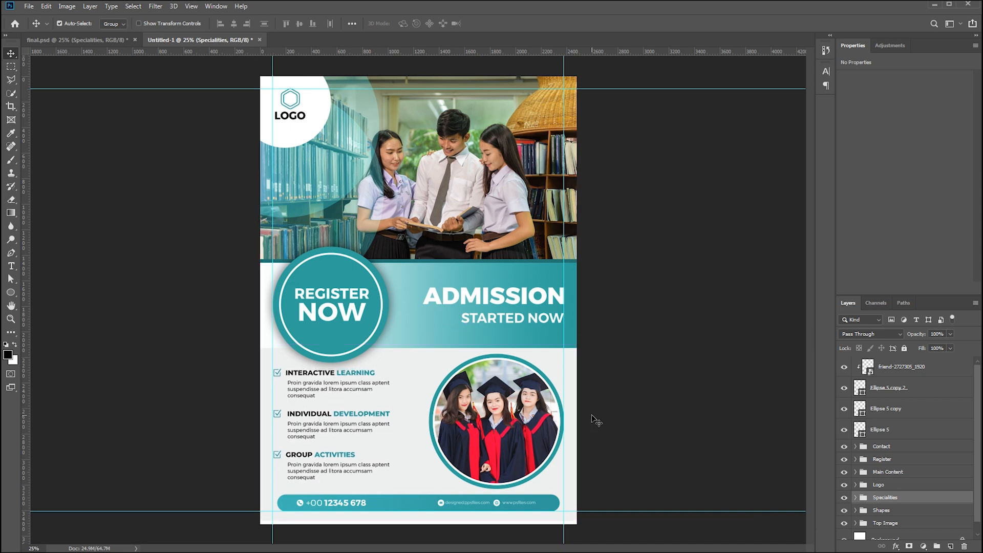
{"action": "key", "text": "shift+Down"}
{"action": "key", "text": "shift+Down"}
{"action": "key", "text": "shift+Right"}
{"action": "key", "text": "shift+Right"}
{"action": "key", "text": "shift+Right"}
{"action": "key", "text": "shift+Right"}
{"action": "key", "text": "shift+Left"}
{"action": "key", "text": "shift+Left"}
{"action": "key", "text": "shift+Left"}
Step: Deselect the Specialities group and hide the guides
{"action": "left_click", "coordinate": [613, 416]}
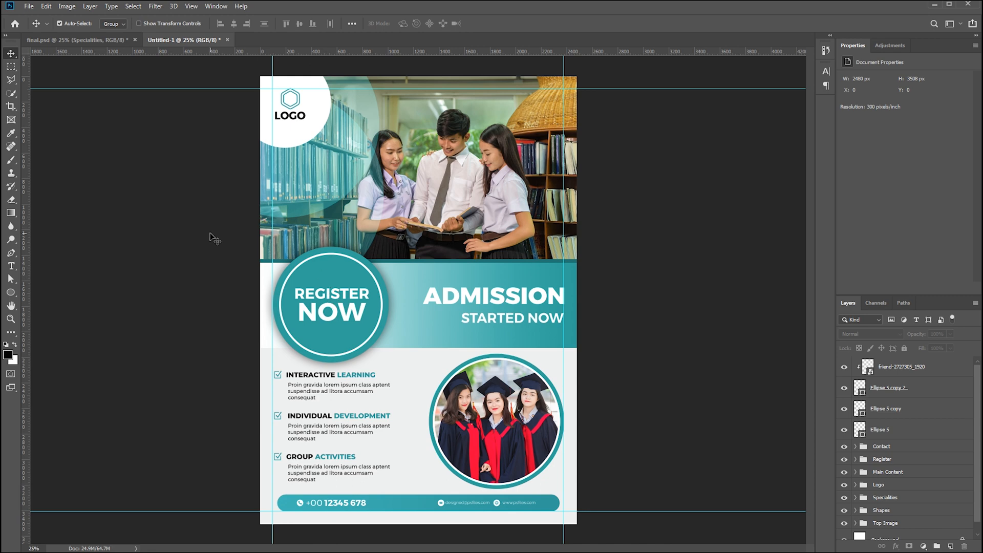
{"action": "key", "text": "ctrl"}
{"action": "key", "text": "ctrl+semicolon"}
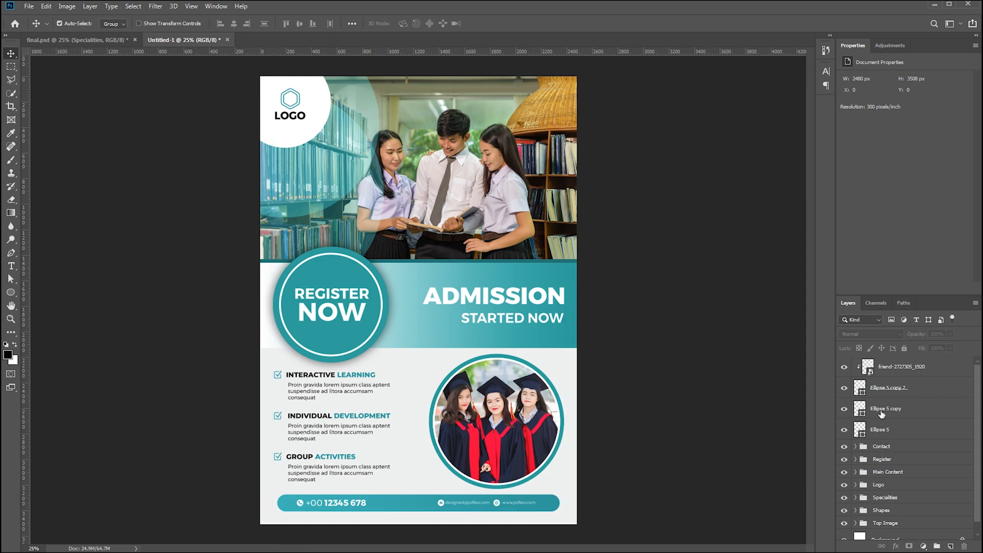
Step: Group the graduates photo with its three circle layers and name the group BelowImage
{"action": "left_click", "coordinate": [899, 367]}
{"action": "left_click", "coordinate": [844, 366]}
{"action": "left_click", "coordinate": [843, 366]}
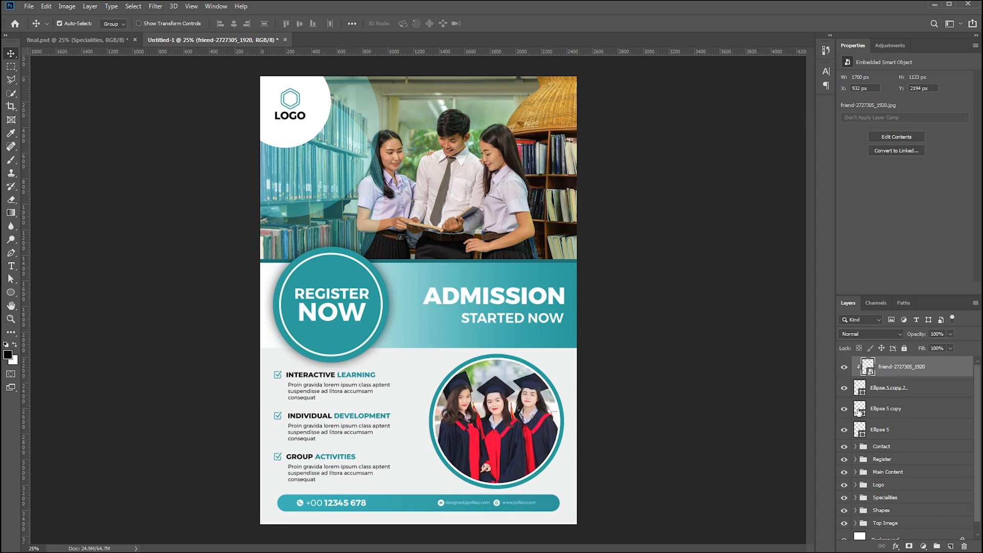
{"action": "left_click", "coordinate": [900, 431], "text": "shift"}
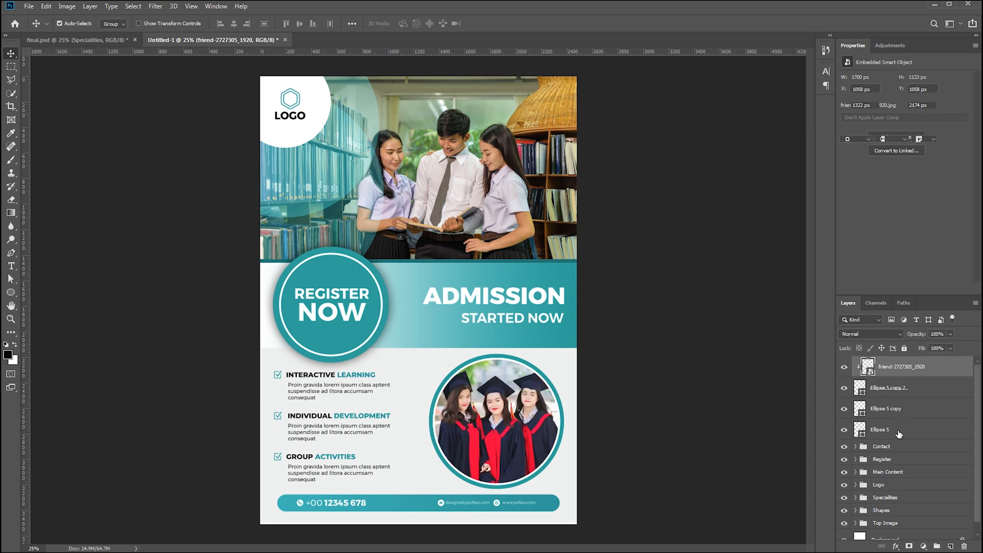
{"action": "key", "text": "ctrl+g"}
{"action": "double_click", "coordinate": [881, 363]}
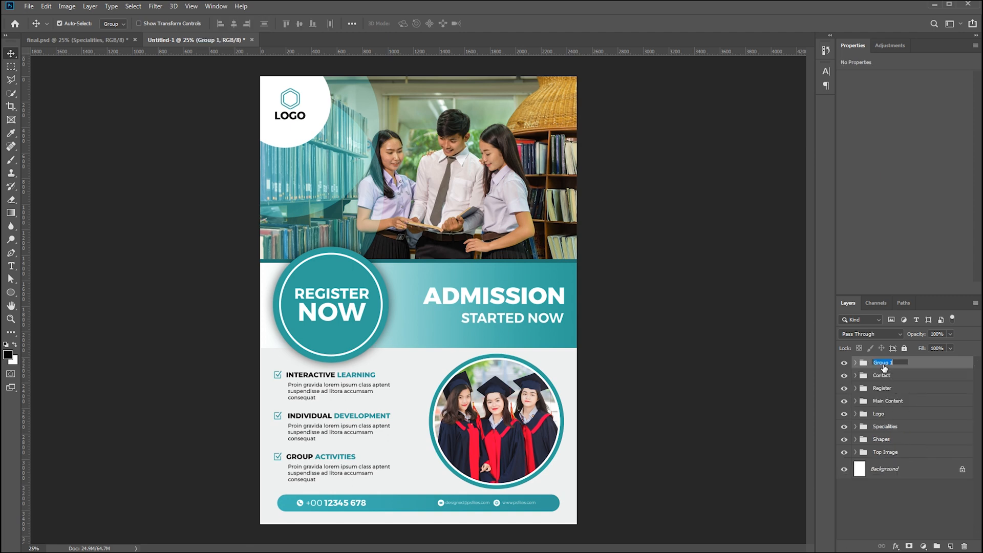
{"action": "type", "text": "Image"}
{"action": "key", "text": "Home"}
{"action": "type", "text": "Below"}
{"action": "key", "text": "Return"}
Step: Move the BelowImage group directly above the Specialities group in the layer stack
{"action": "left_click_drag", "start_coordinate": [884, 367], "coordinate": [897, 421]}
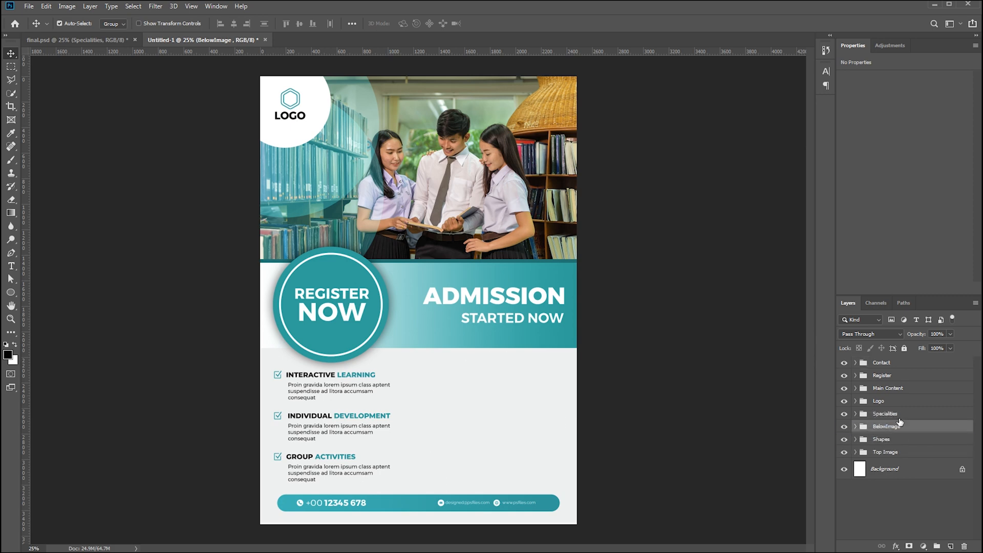
{"action": "key", "text": "ctrl+z"}
{"action": "left_click_drag", "start_coordinate": [884, 442], "coordinate": [890, 407]}
Step: Move the Logo group to the top of the layer stack, above the Contact group
{"action": "left_click", "coordinate": [890, 403]}
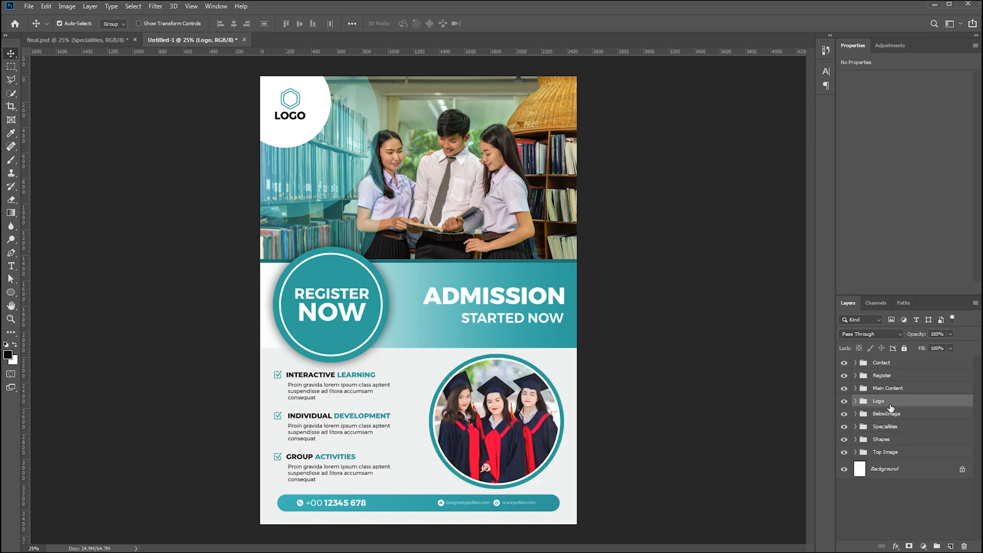
{"action": "left_click_drag", "start_coordinate": [889, 353], "coordinate": [894, 358]}
{"action": "left_click", "coordinate": [683, 445]}
Step: Delete the white Background layer and leave no layer selected
{"action": "left_click", "coordinate": [883, 468]}
{"action": "key", "text": "Delete"}
{"action": "left_click", "coordinate": [649, 285]}
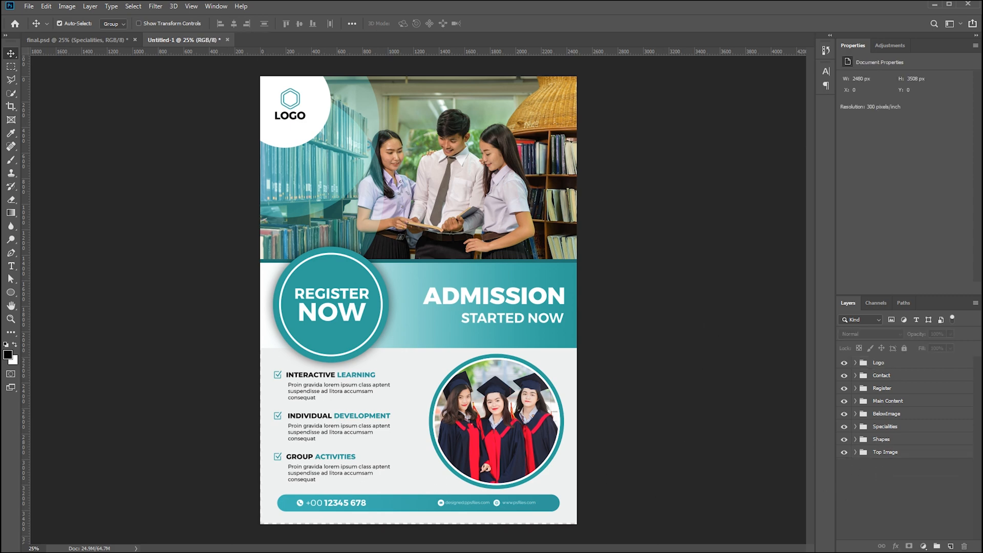